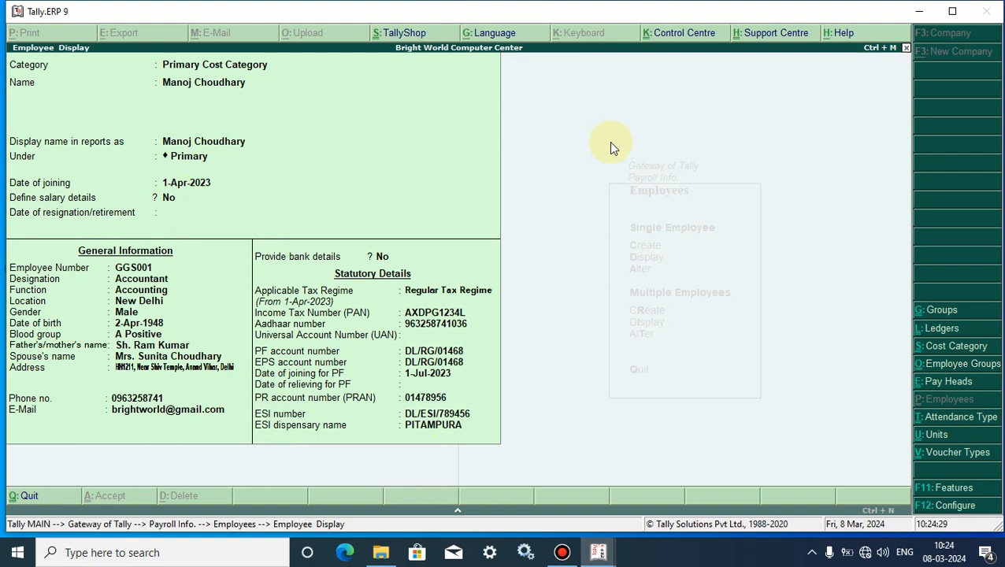
Exit the employee display and clear the employee name on Select Employee.
key("Escape")
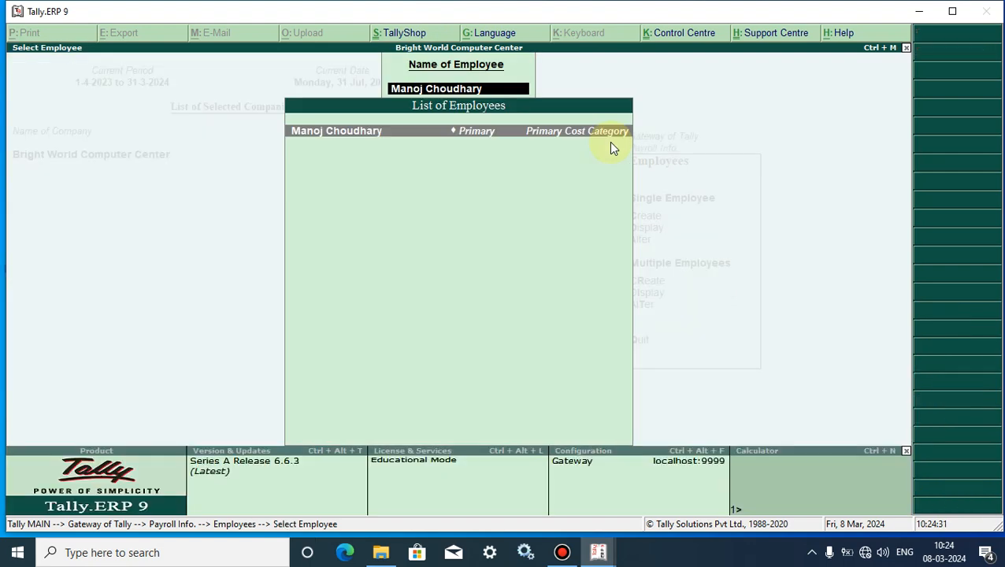
key("BackSpace")
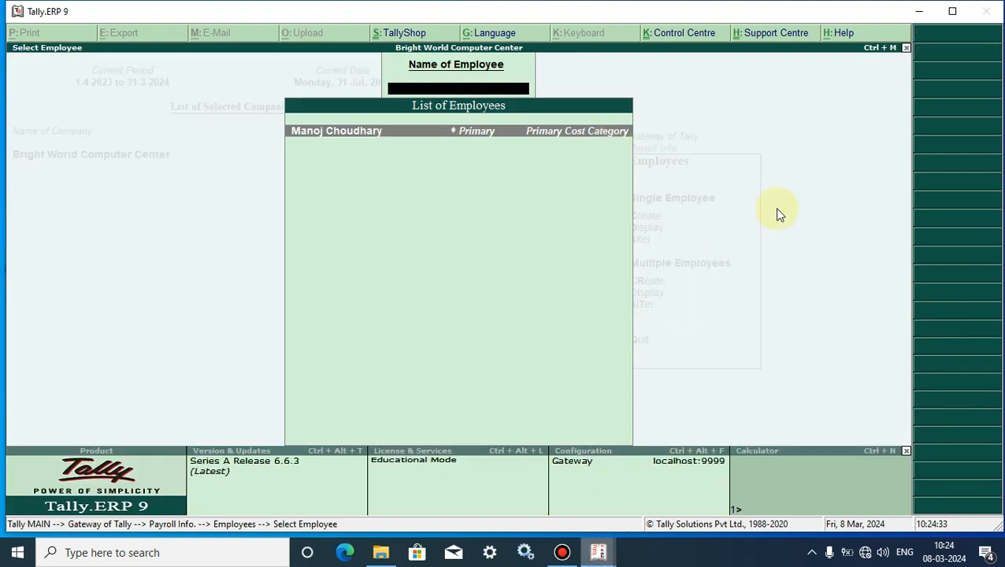
Minimize Tally, refresh the desktop twice, and restore the Tally window from the taskbar.
left_click(919, 11)
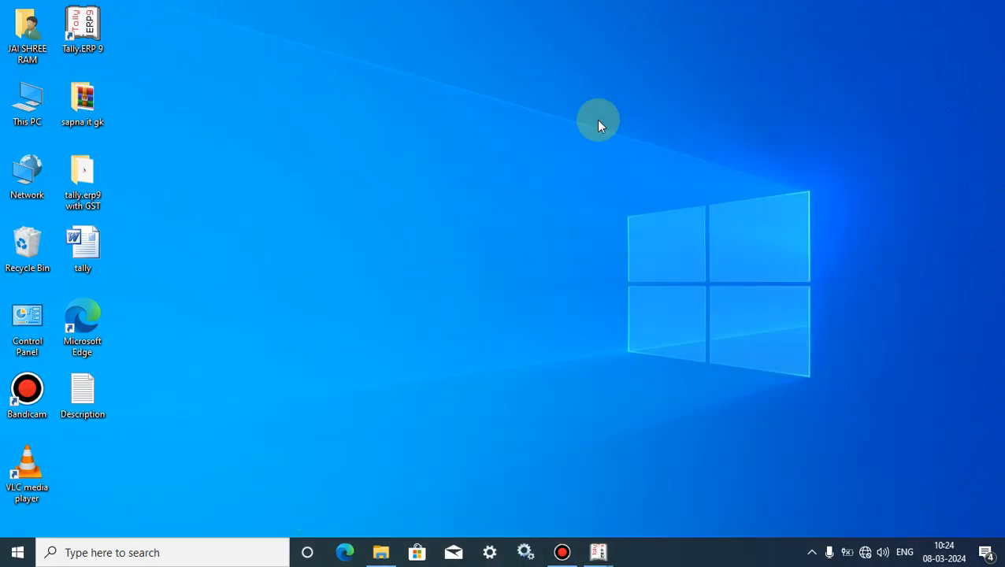
right_click(598, 119)
left_click(626, 164)
right_click(481, 155)
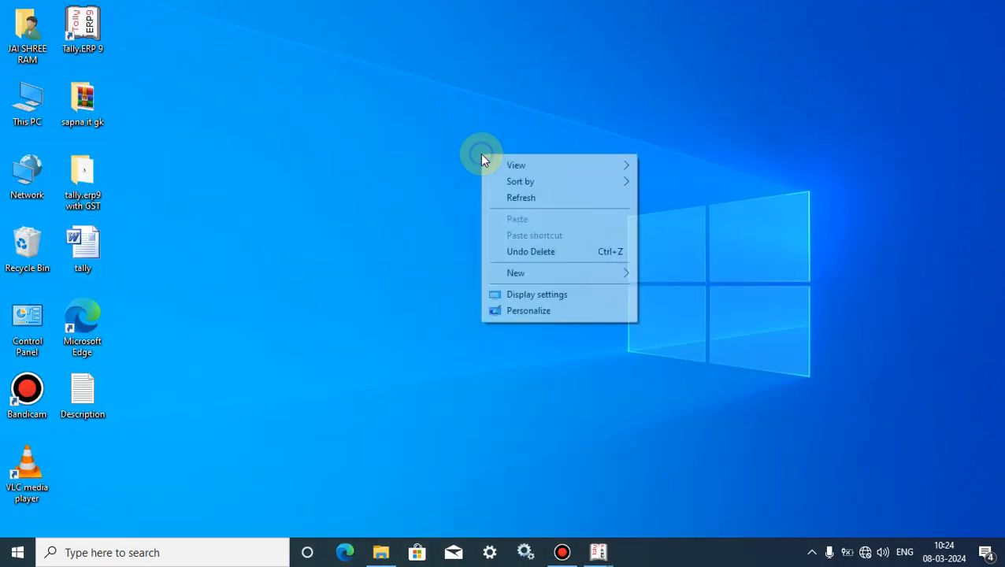
left_click(513, 199)
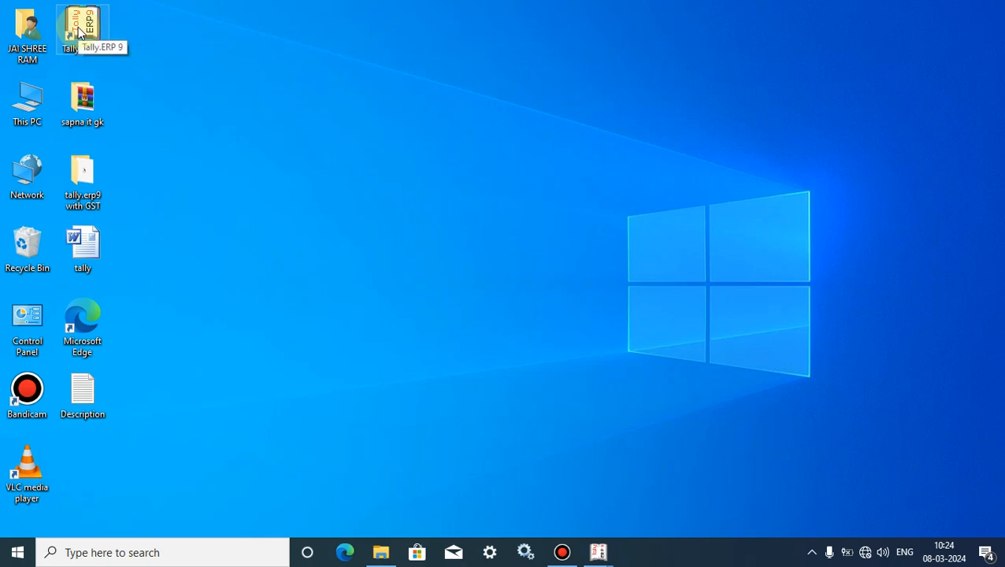
mouse_move(601, 555)
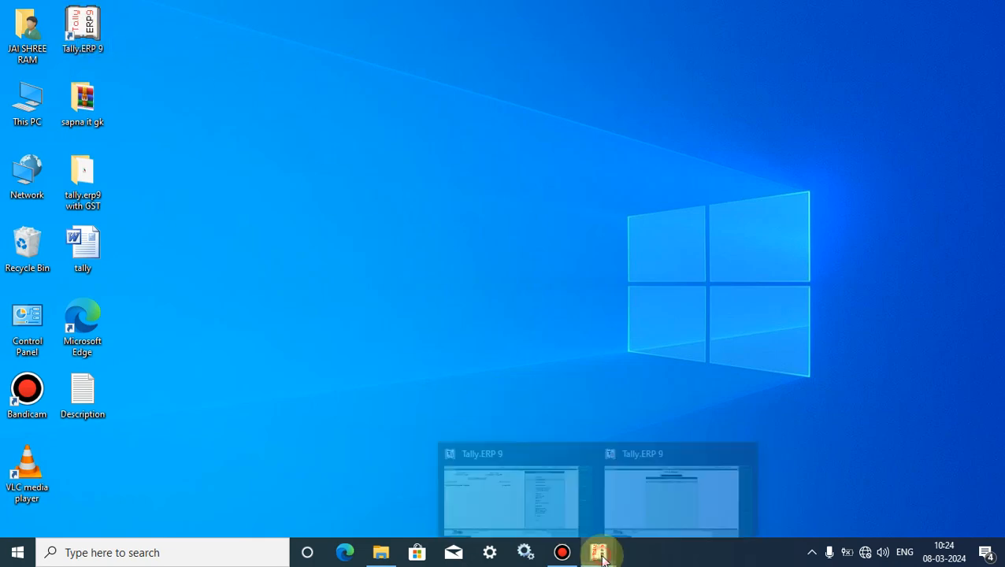
left_click(529, 465)
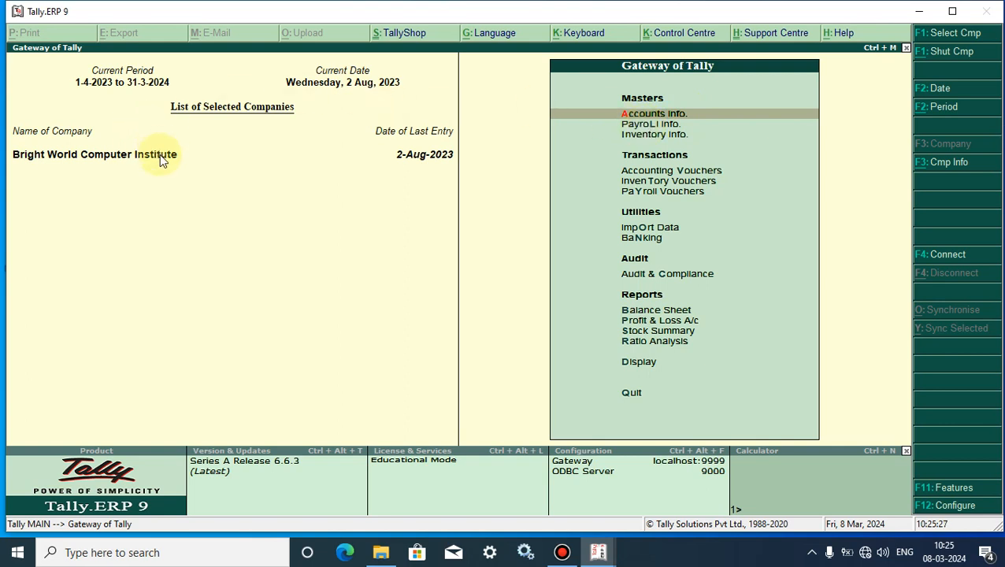
Go to Payroll Info > Employees > Create under Single Employee.
left_click(650, 125)
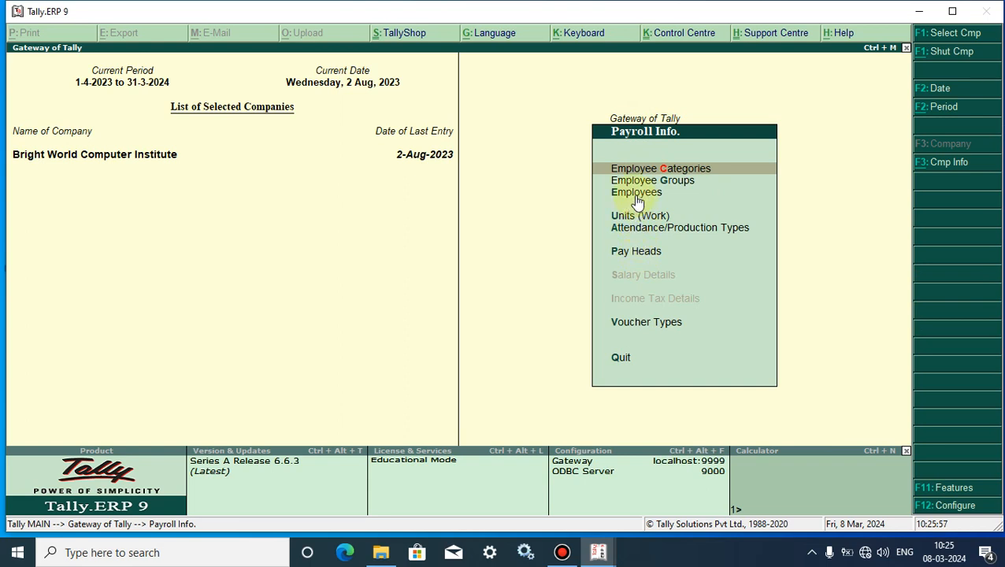
left_click(638, 194)
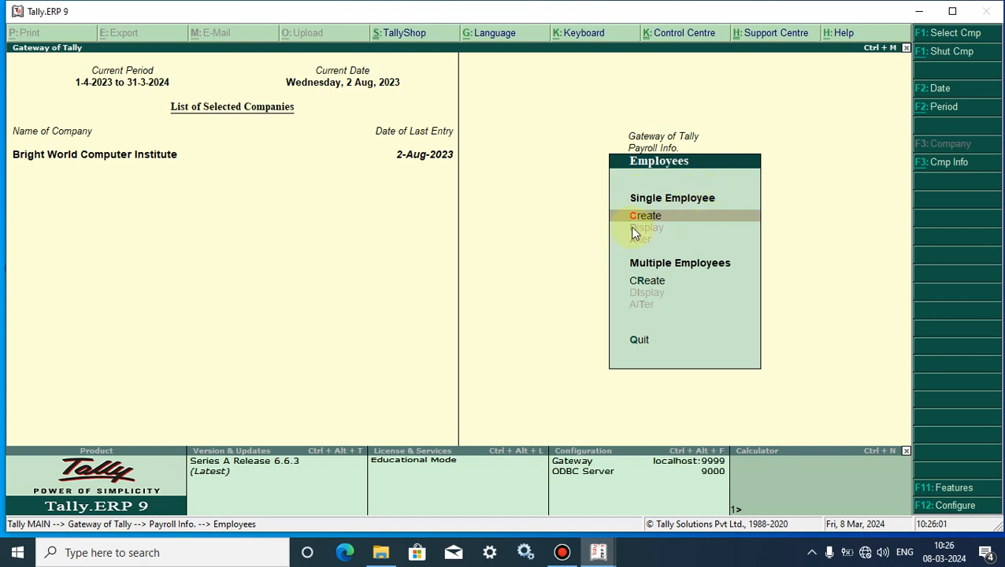
left_click(645, 225)
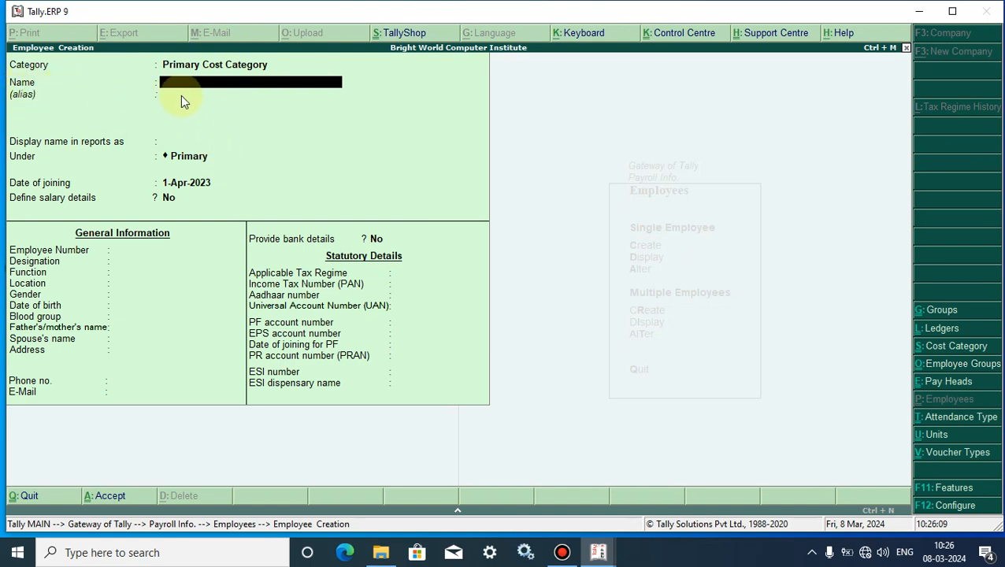
Enter the employee's name under Primary, joining date 1-Jul-2023, salary details No.
key("Return")
key("Return")
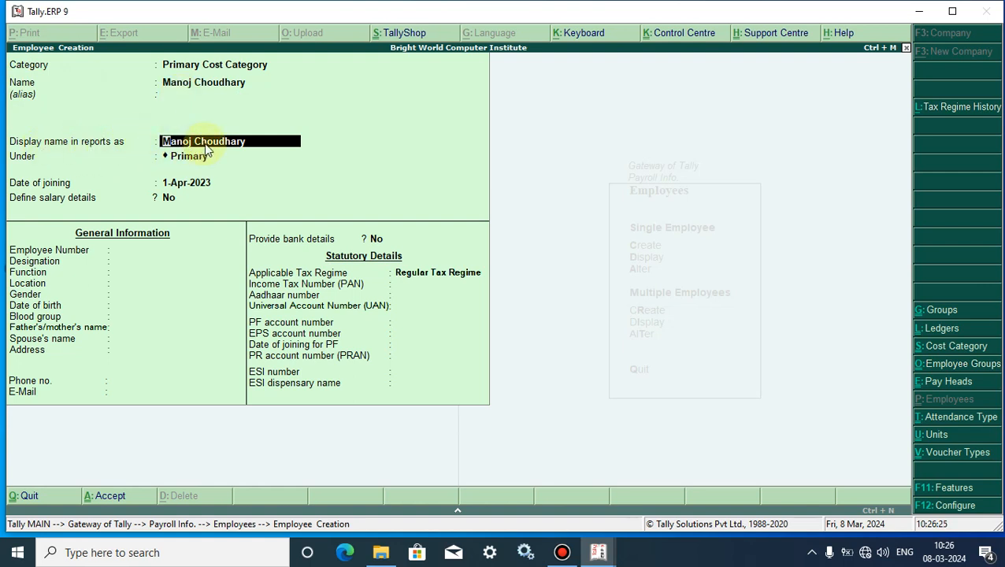
key("Return")
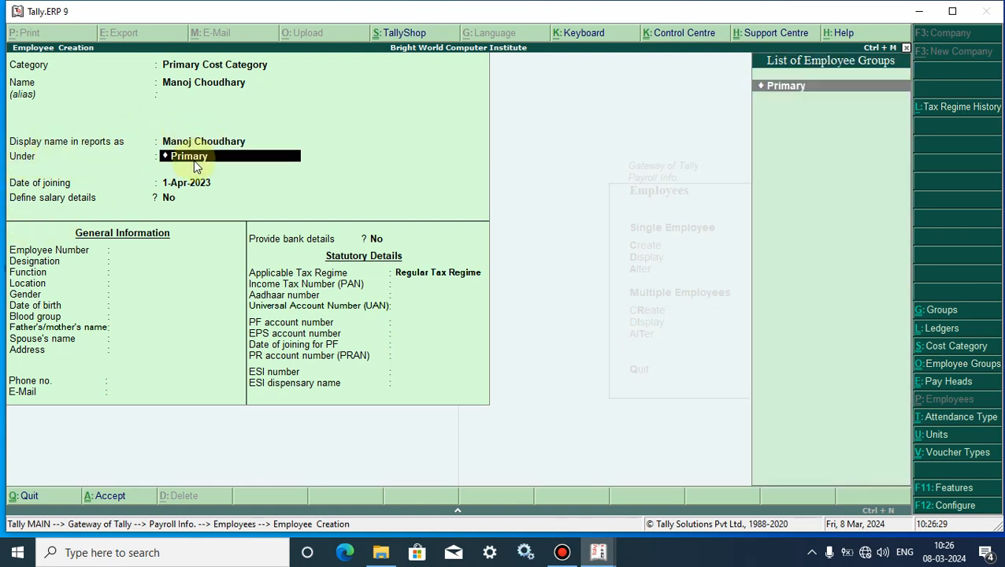
key("Return")
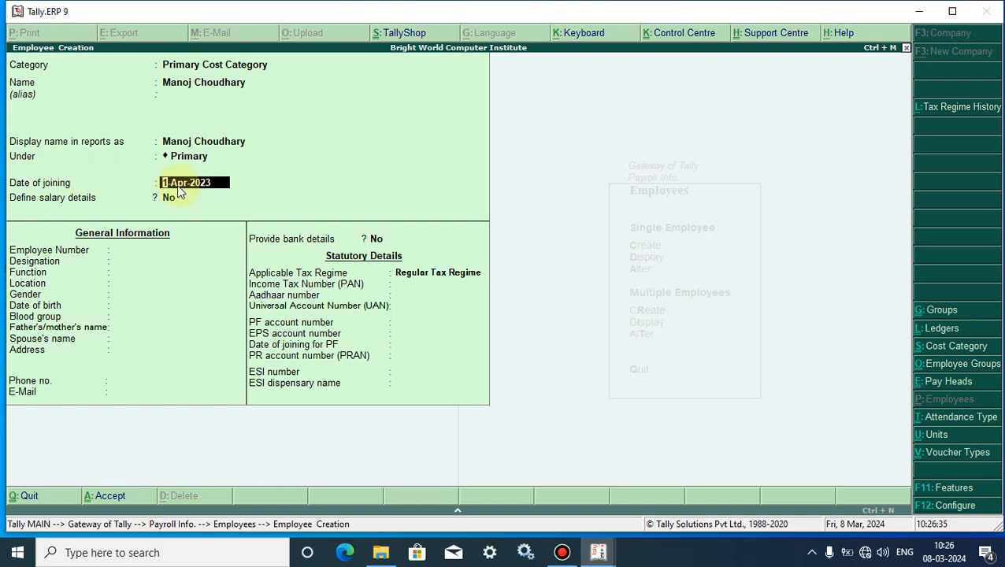
type("1.7")
key("Return")
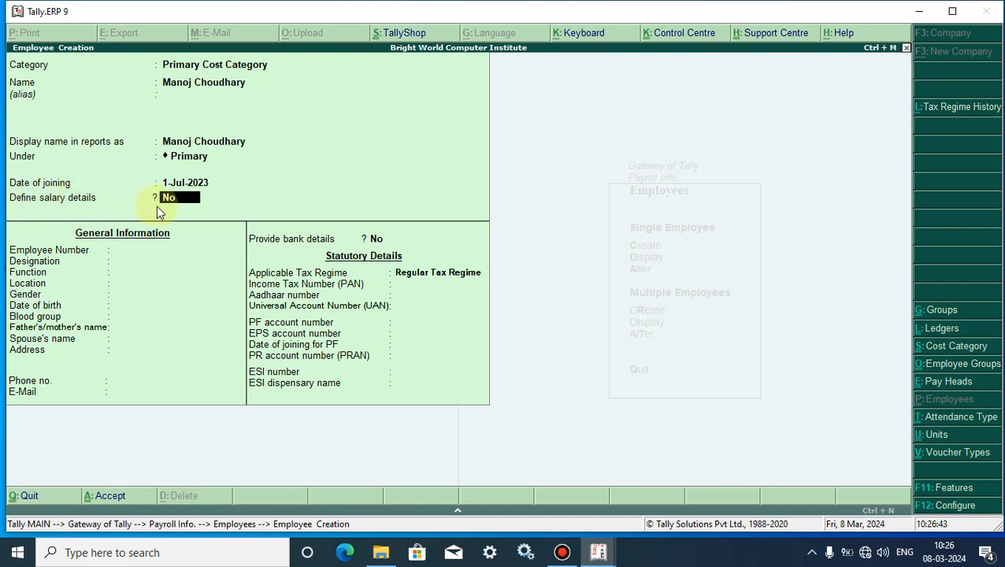
key("Return")
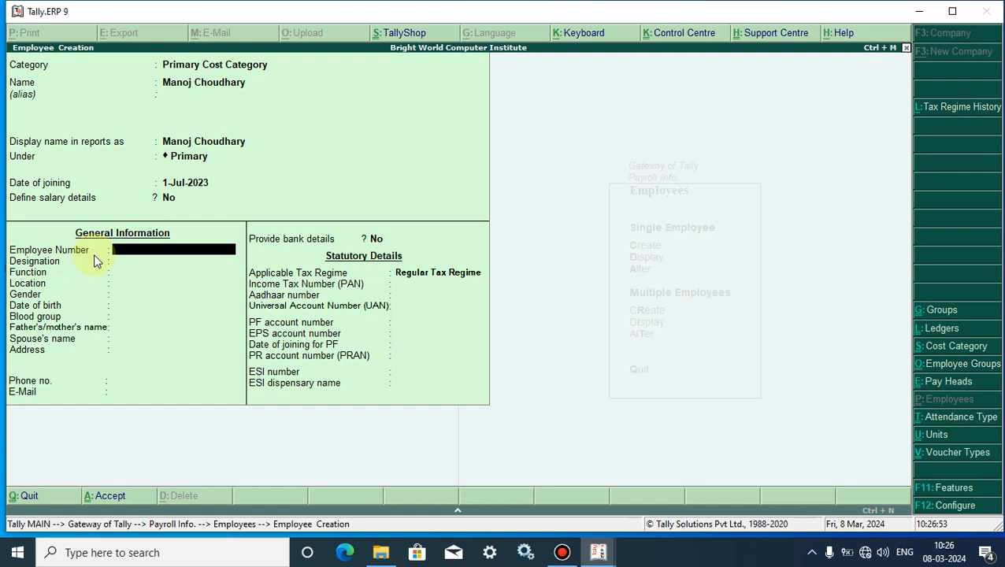
Set employee number GS001, designation Accountant, function Accounting, location Alwar, gender Male.
type("GS001")
key("Return")
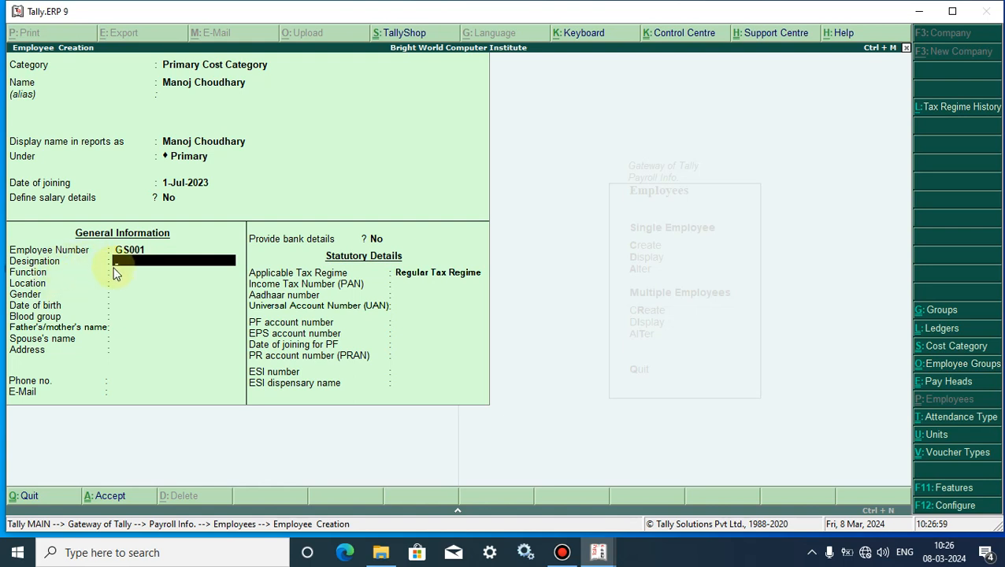
type("Accountant")
key("Return")
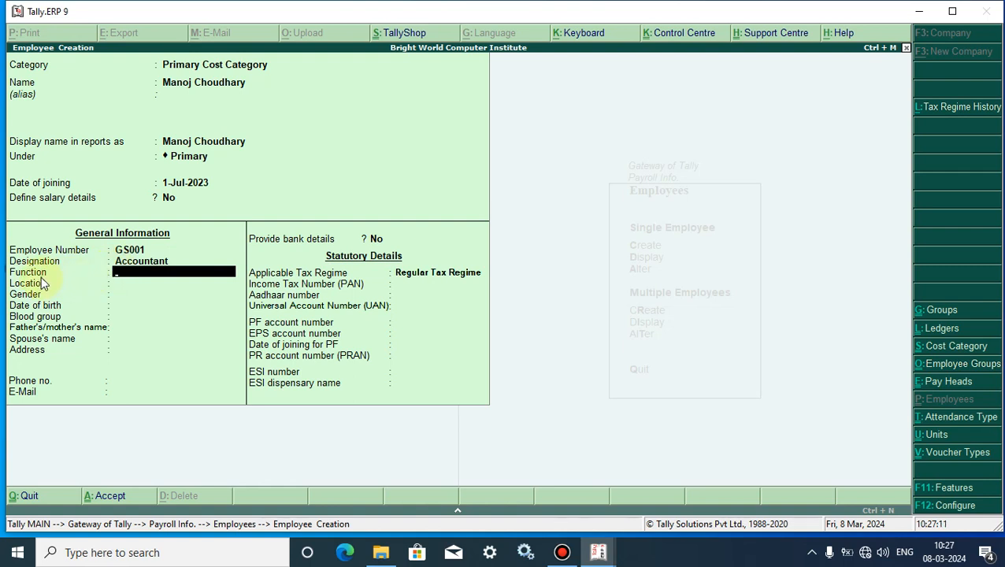
type("Accounting")
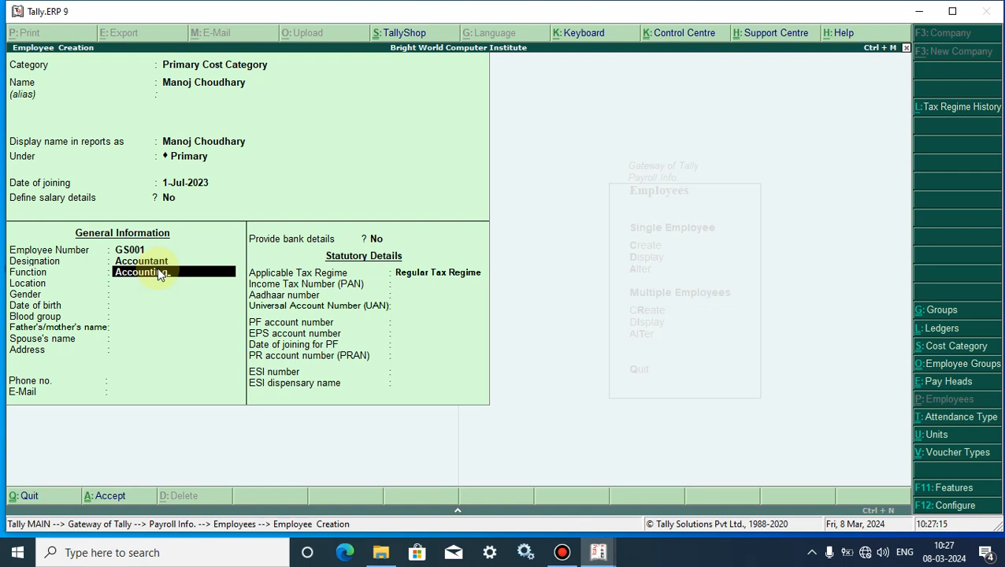
key("Return")
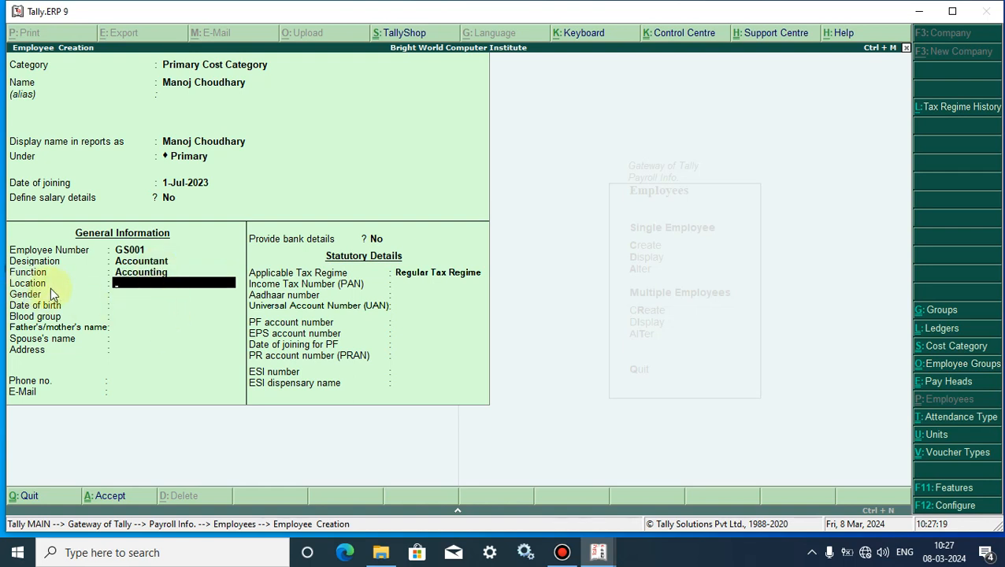
type("Alwar")
key("Return")
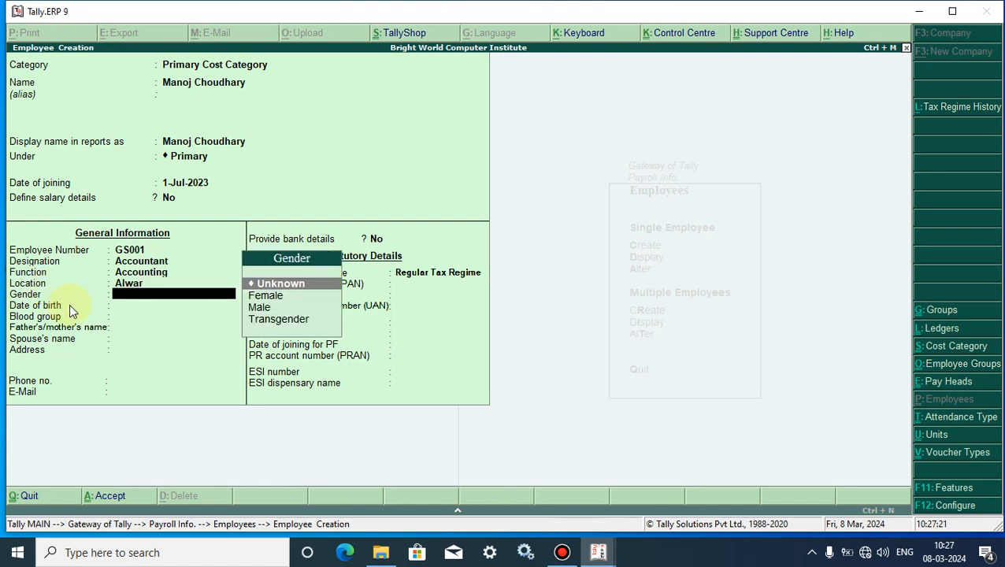
left_click(259, 308)
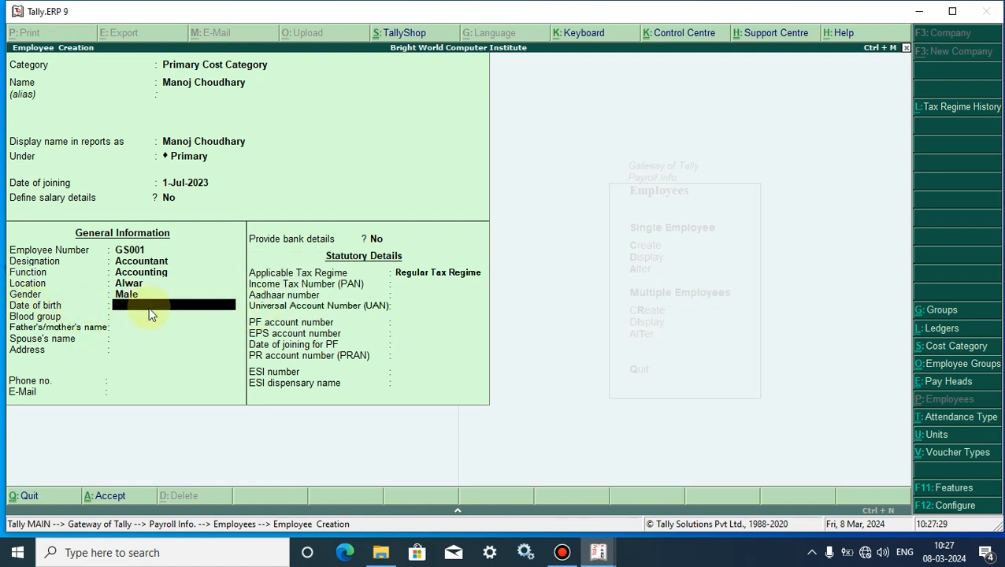
Correct the date of birth to 1-May-2000 and choose blood group A Positive.
type("1.1")
type("5.")
key("Return")
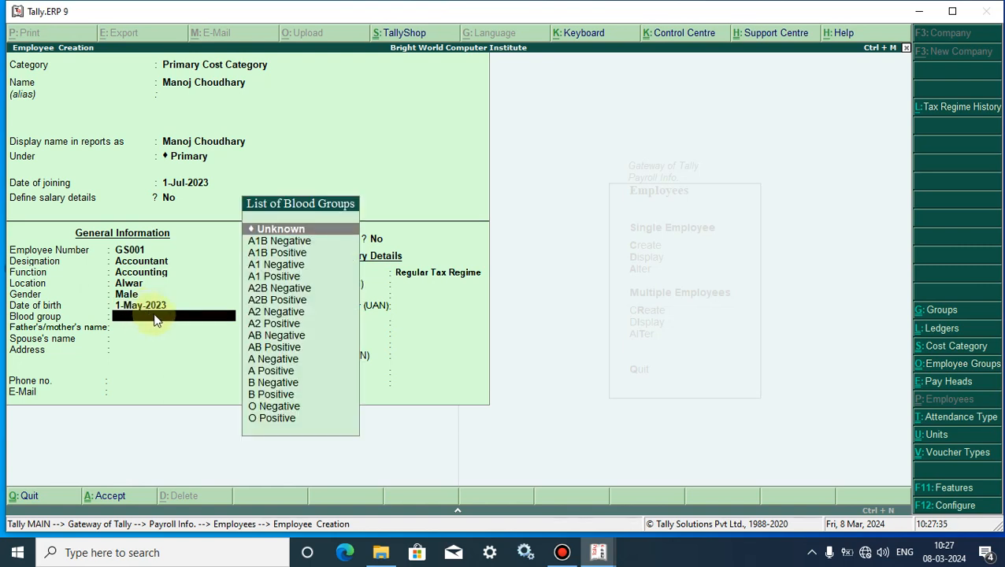
type("1.")
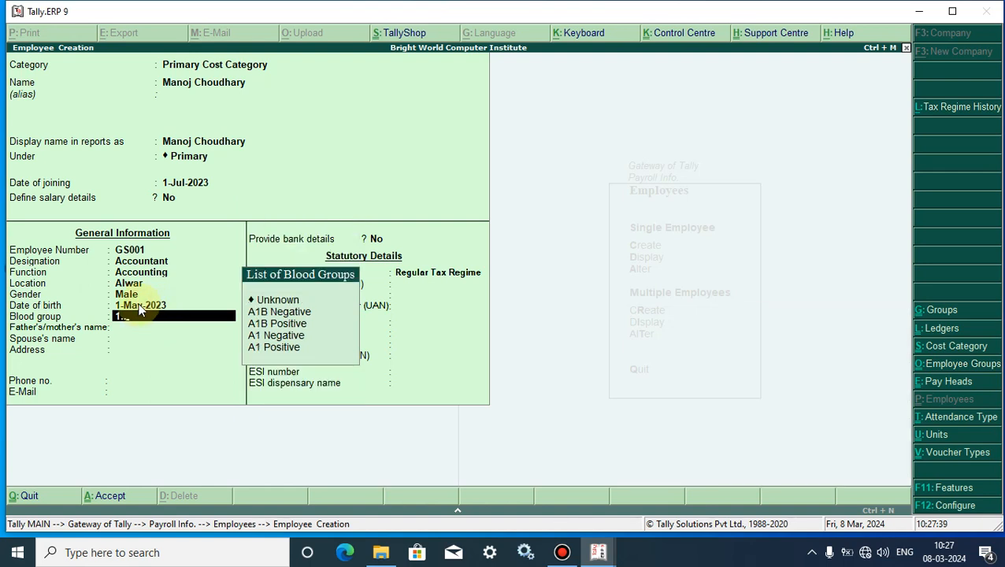
key("Return")
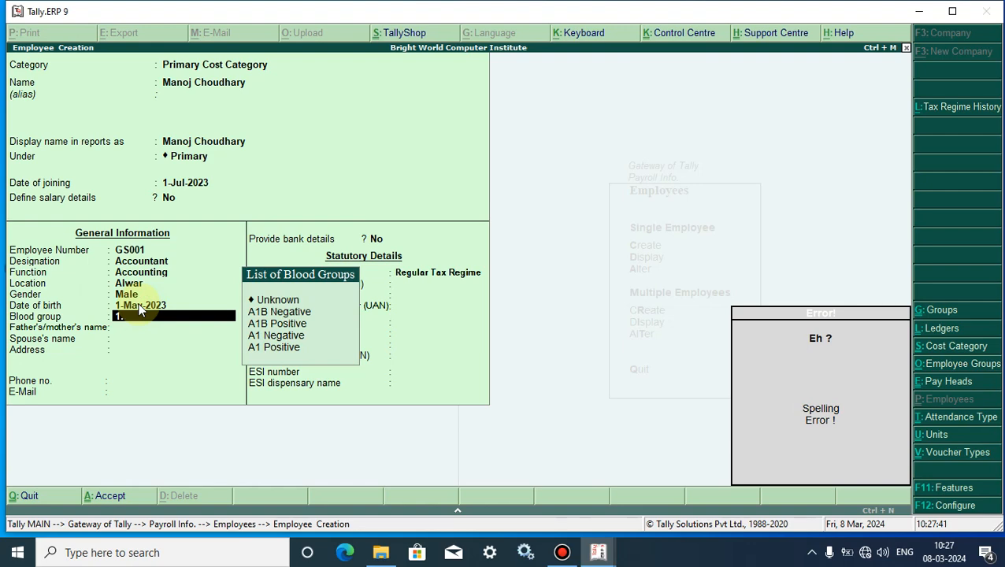
key("BackSpace")
key("BackSpace")
key("BackSpace")
key("BackSpace")
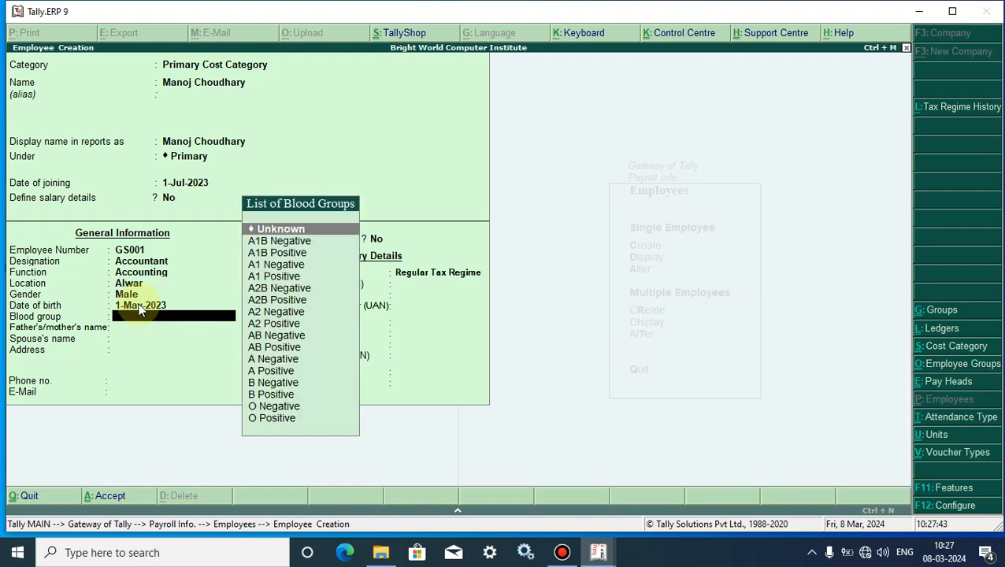
type("1.")
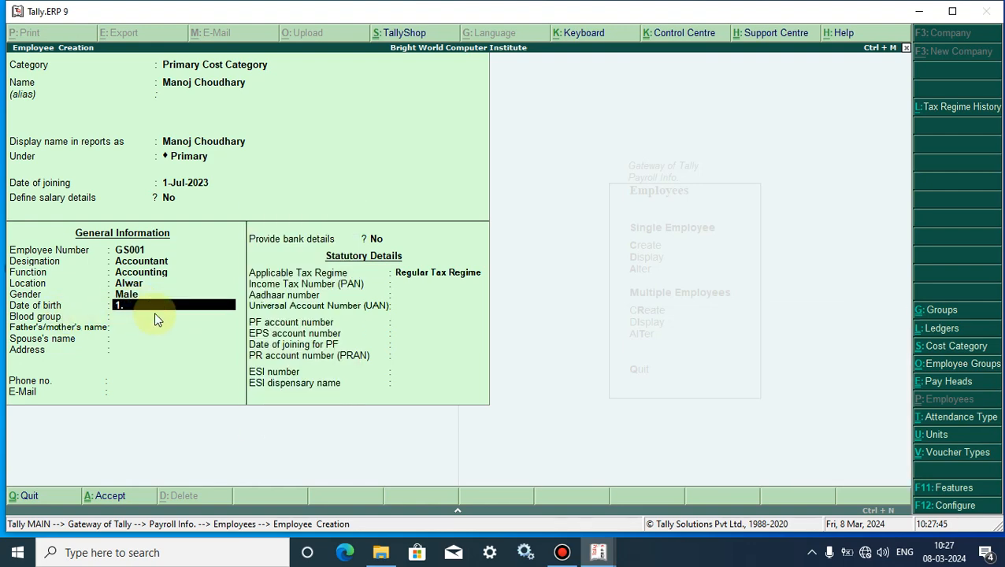
type("5.2000")
key("Return")
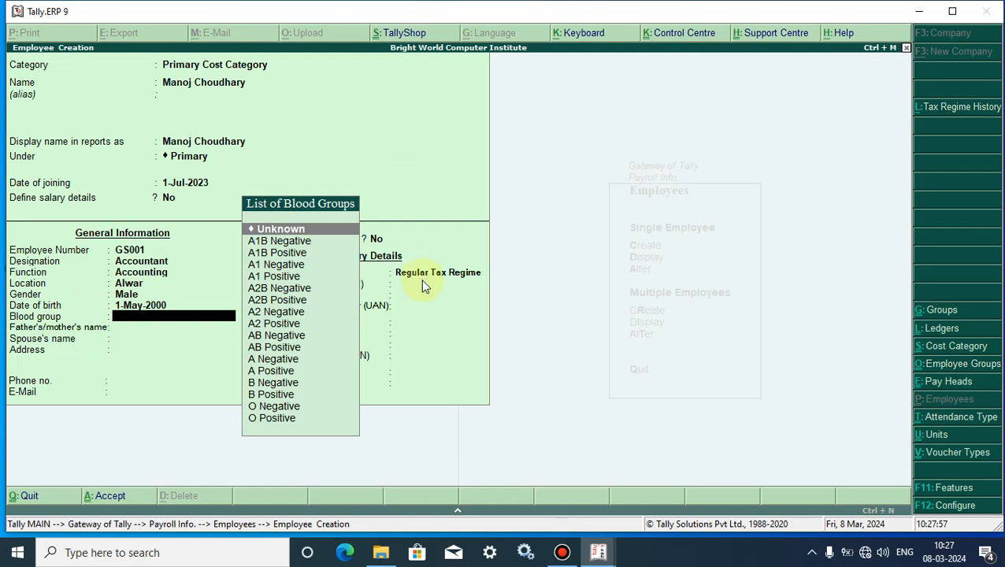
left_click(276, 373)
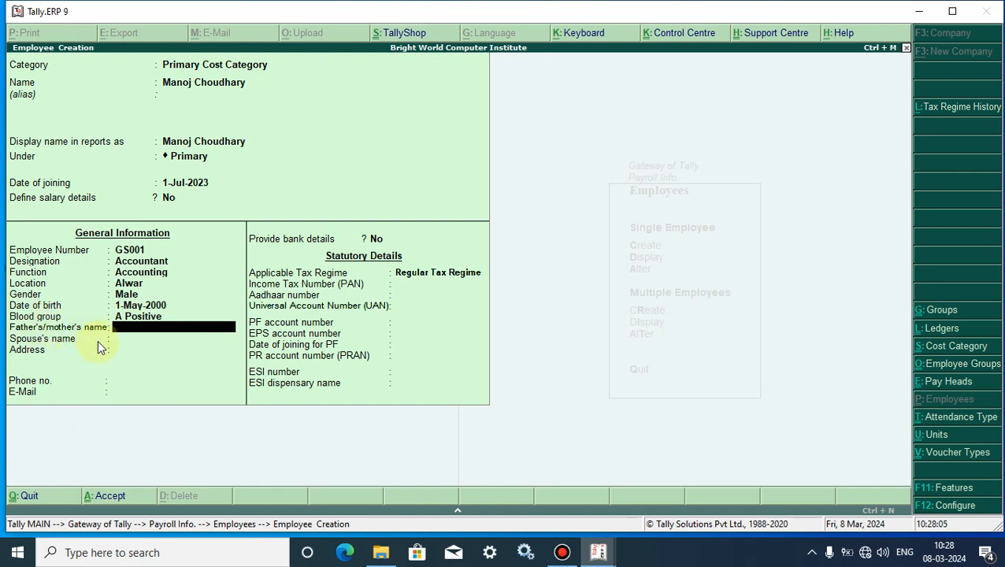
Enter the father's/mother's name and the spouse's name.
key("Return")
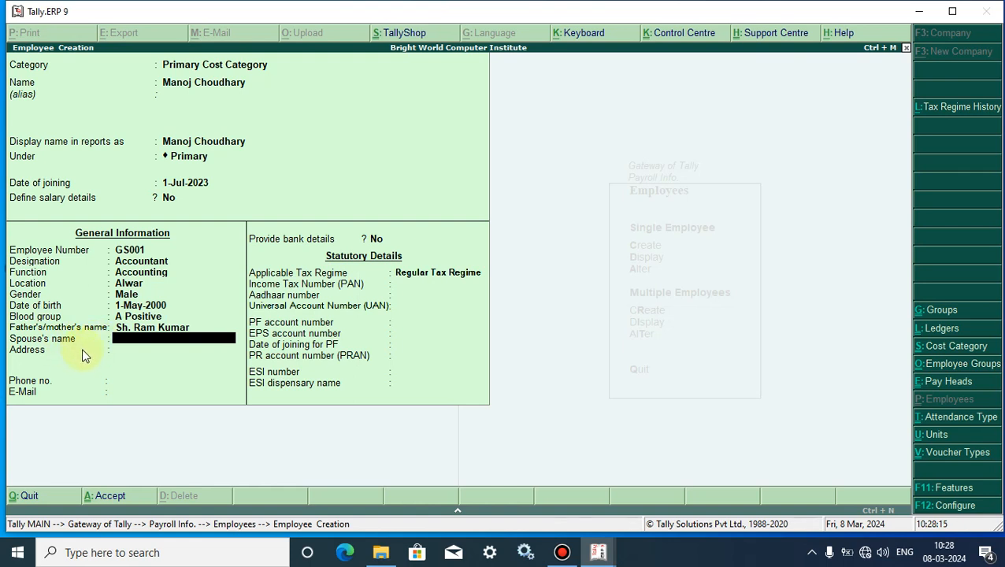
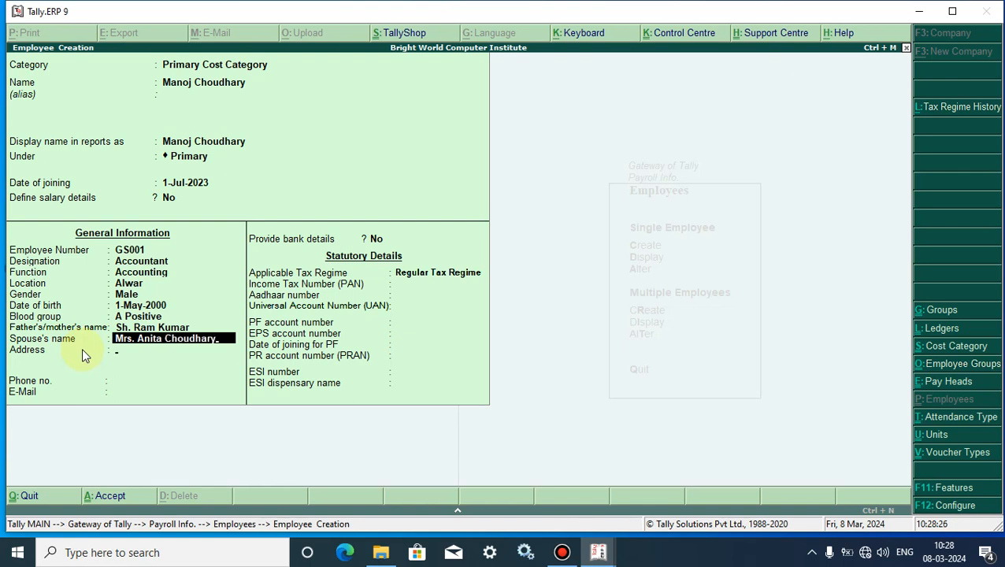
key("Return")
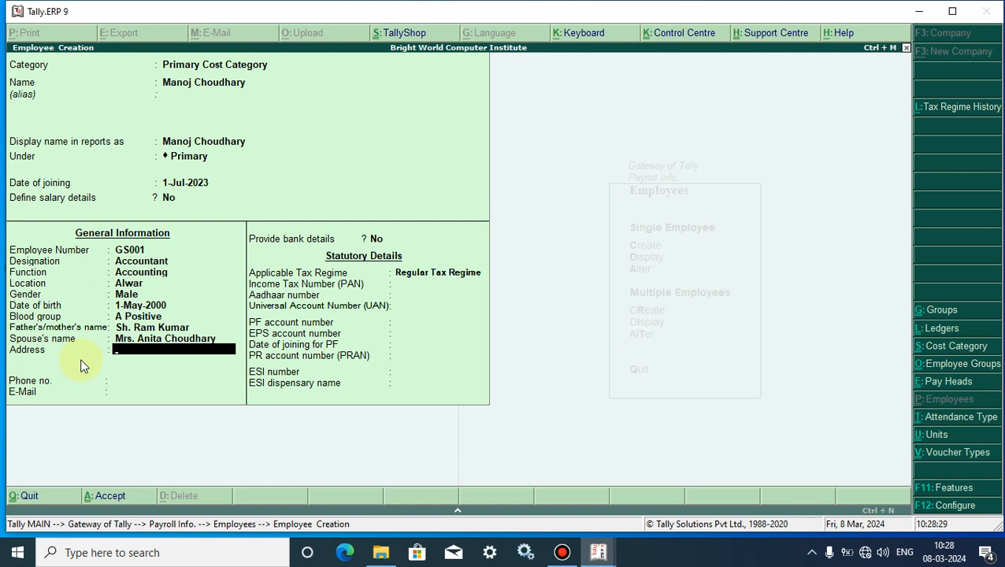
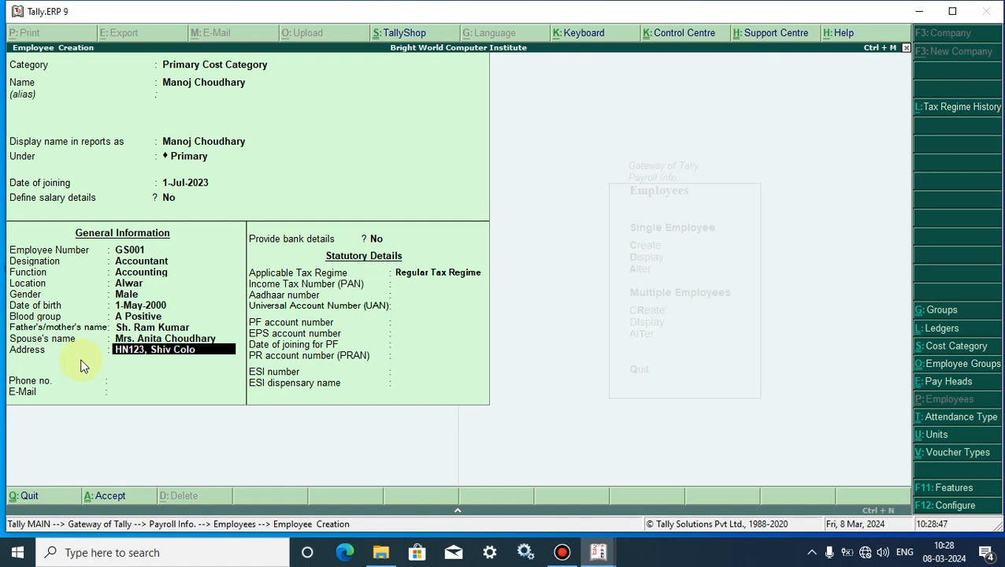
Enter the employee's three-line postal address, ending with the city Alwar.
key("Return")
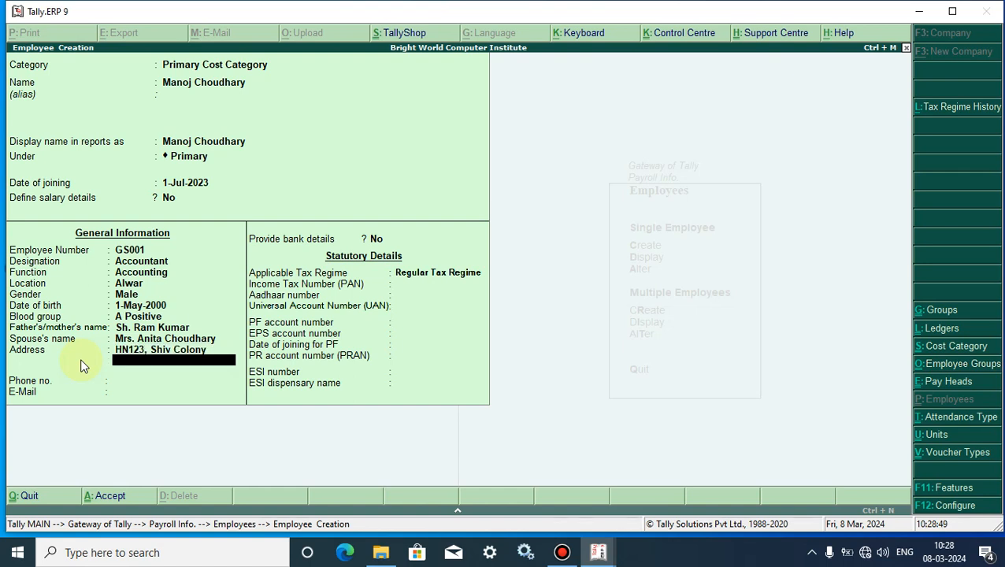
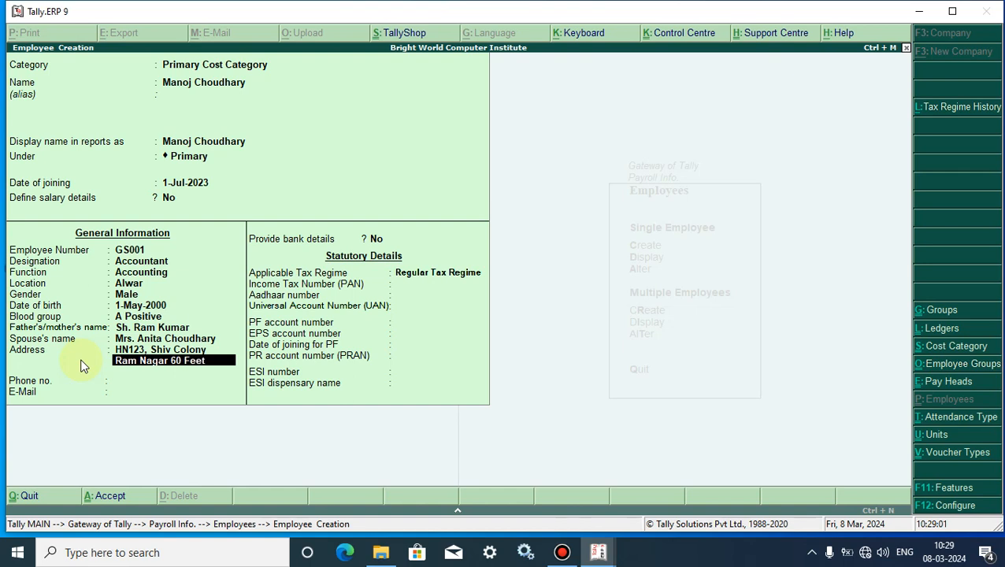
key("Return")
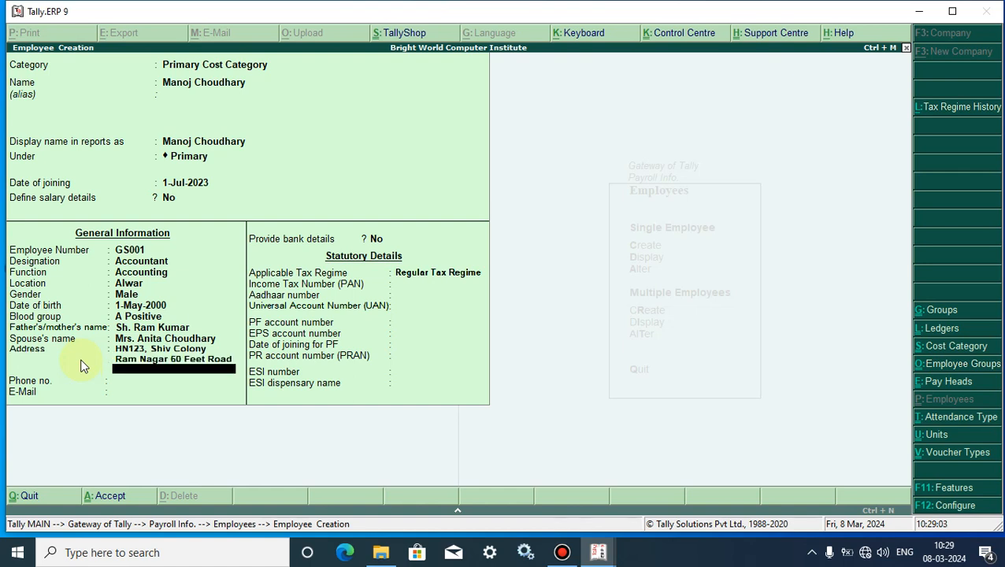
key("Return")
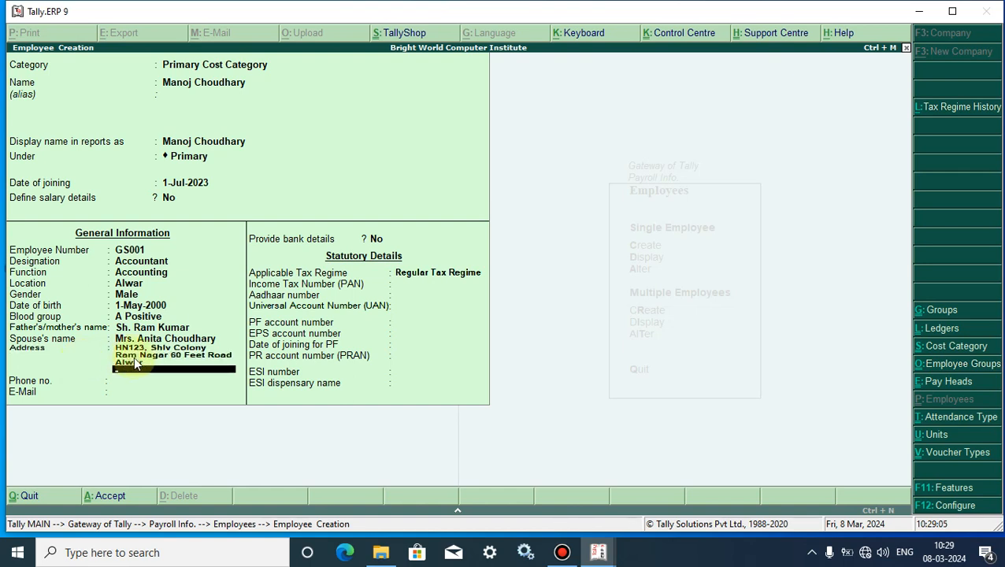
key("Return")
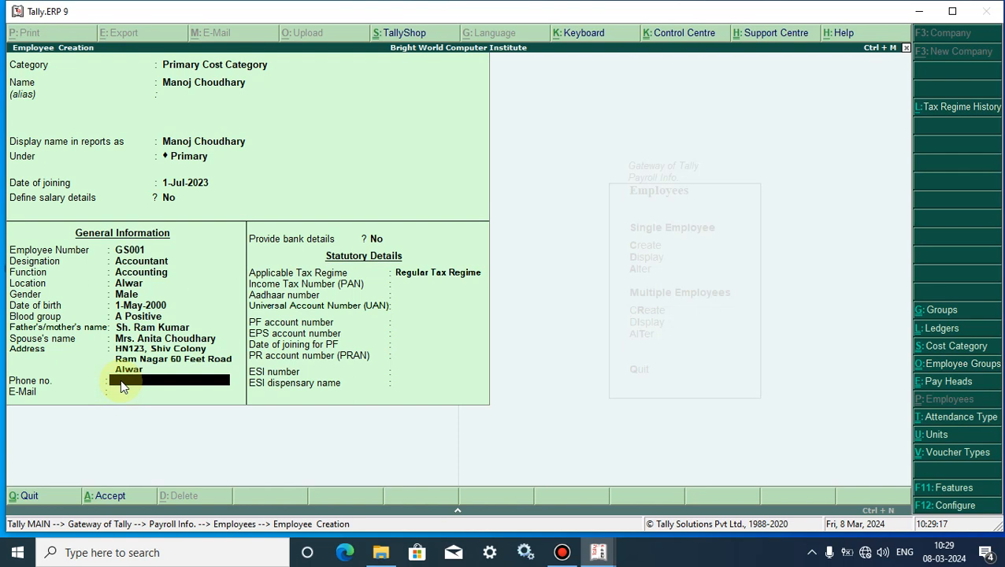
Enter the employee's phone number and e-mail address.
key("Return")
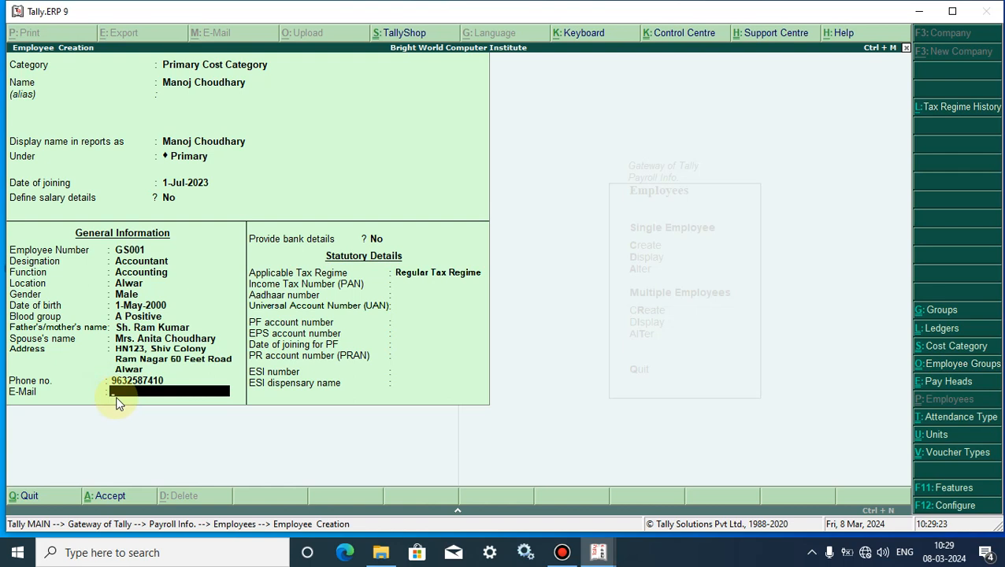
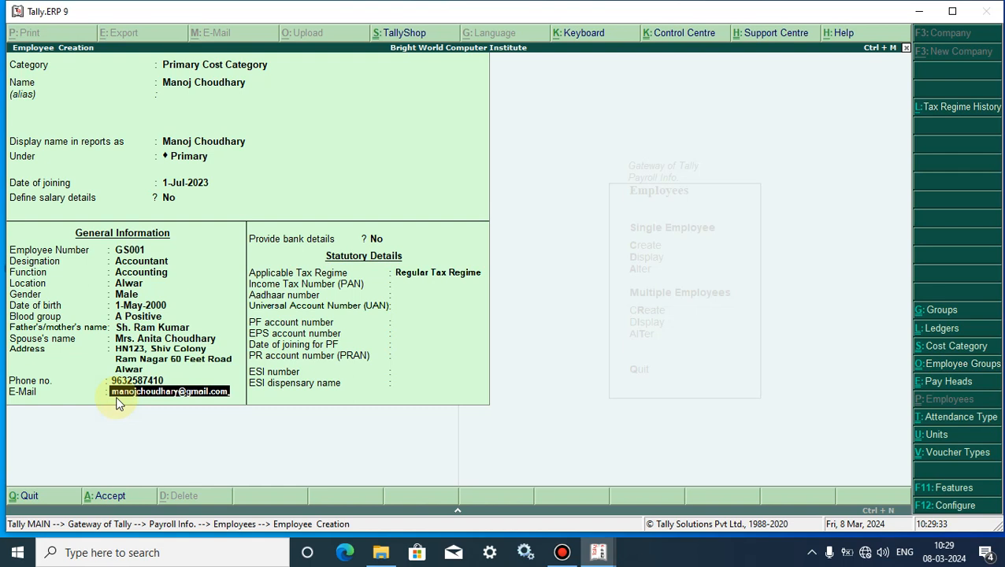
key("Return")
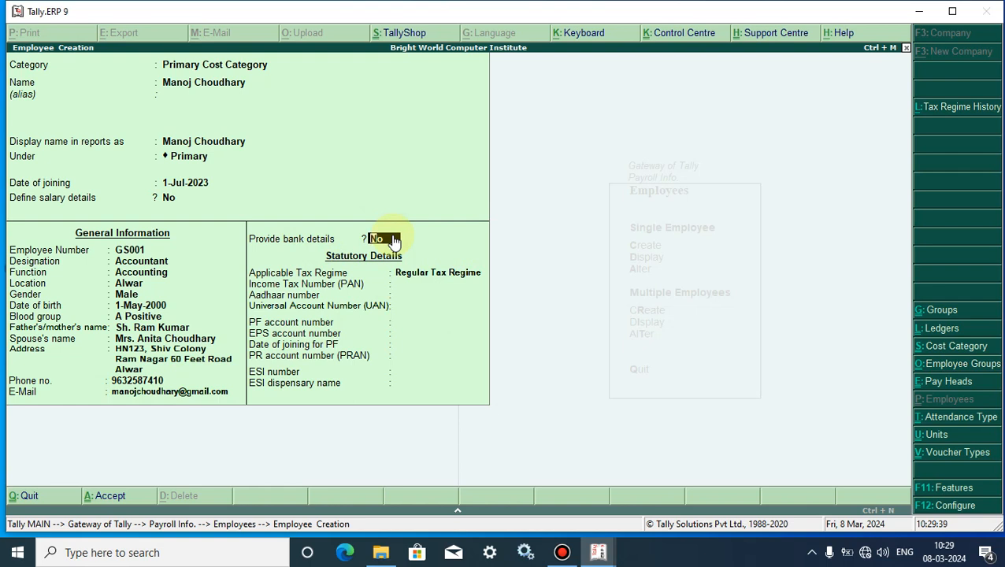
Turn on bank details and enter the bank account number and IFS code.
key("y")
key("Return")
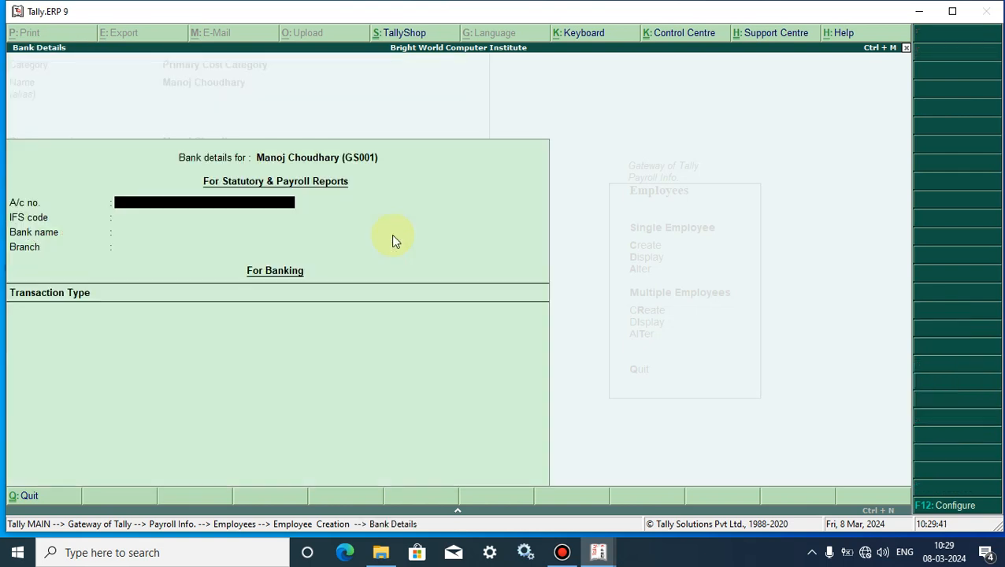
key("Return")
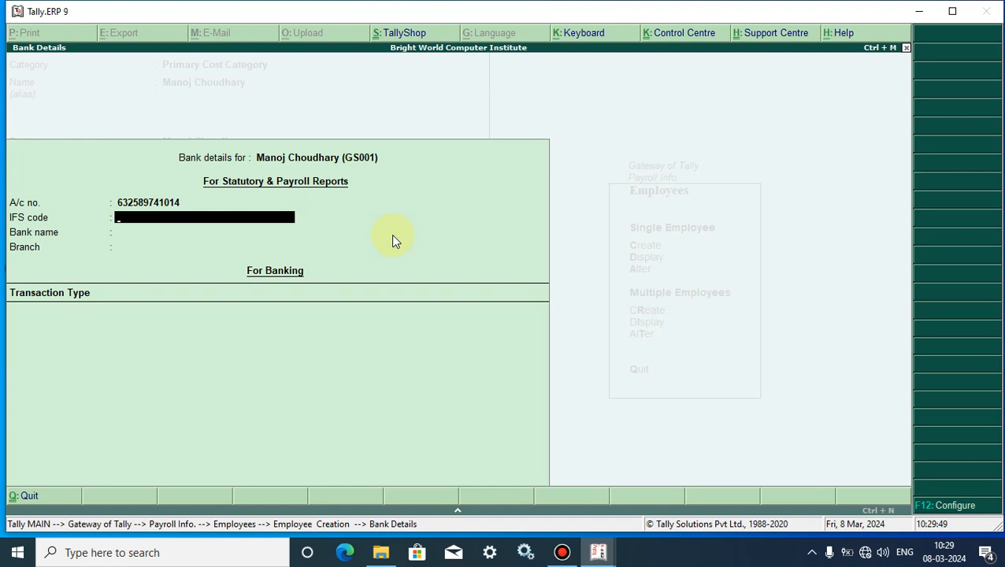
type("SBIN0005904")
key("Return")
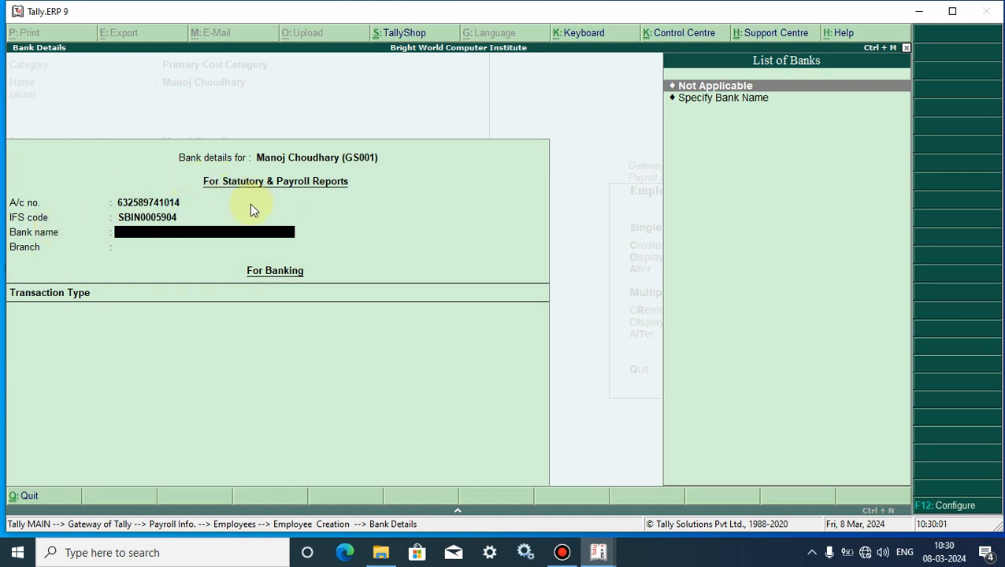
Specify bank name SBI Bank with branch Alwar and close the list with End of List.
left_click(708, 98)
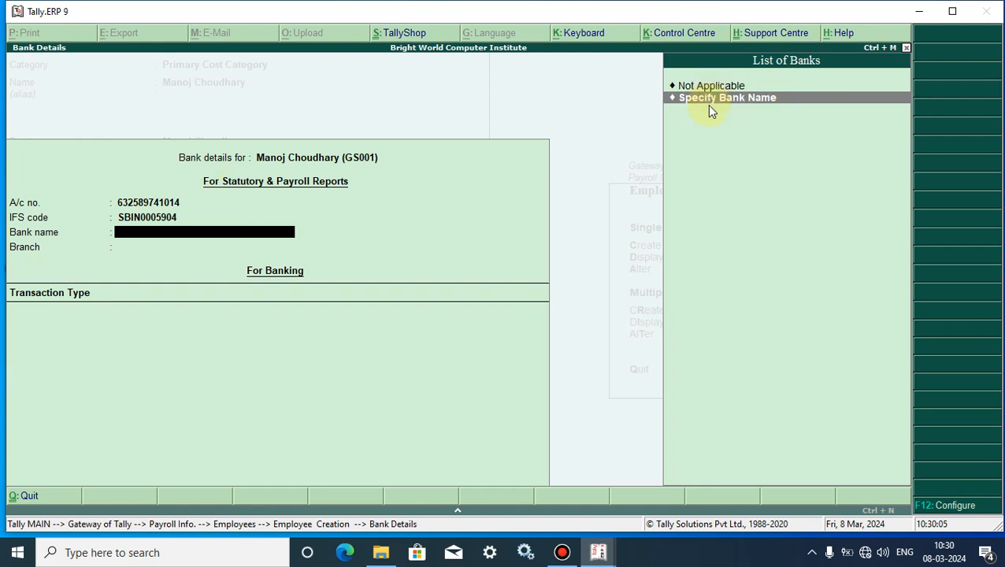
key("Return")
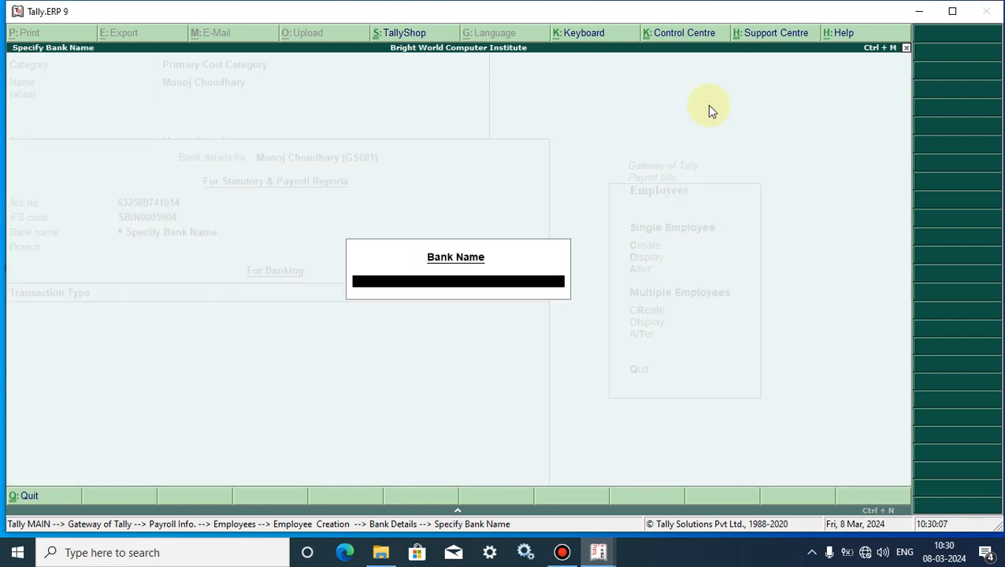
type("SBI Bank")
key("Return")
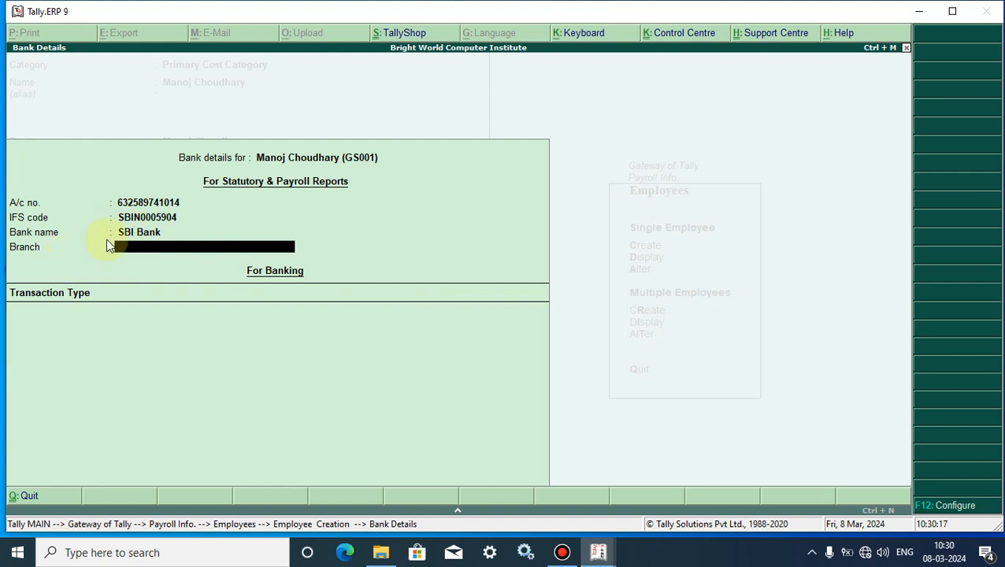
type("Alwar")
key("Return")
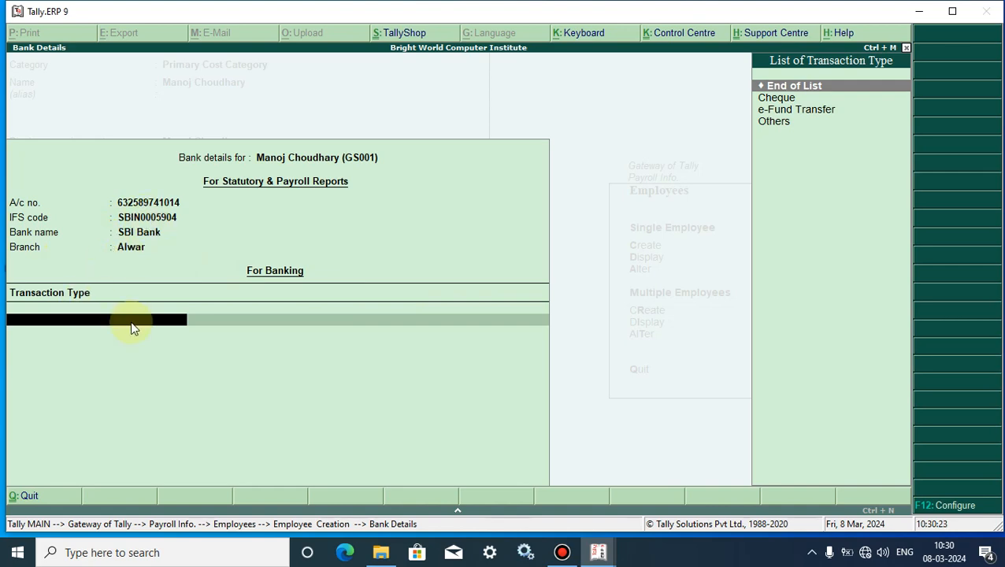
left_click(840, 85)
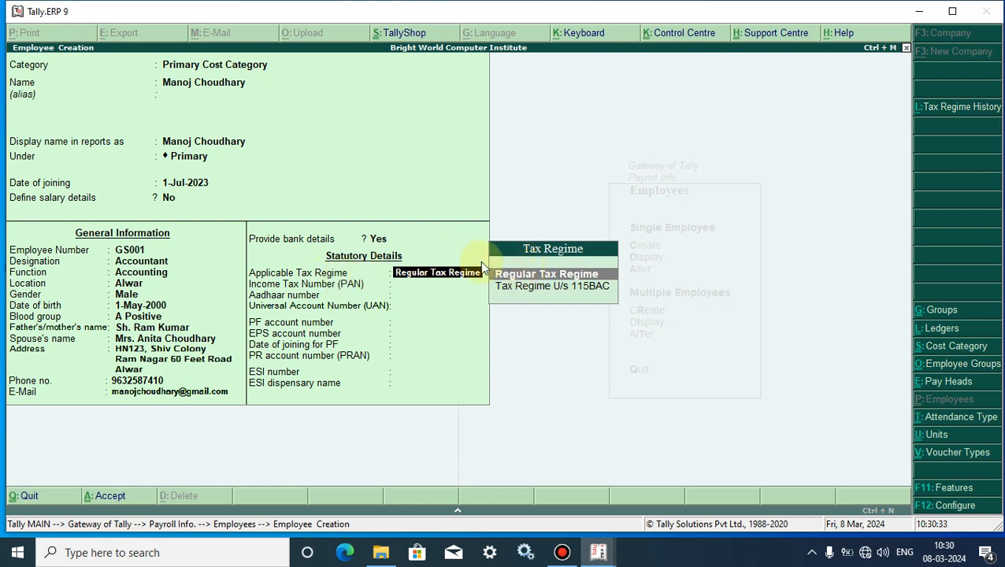
Keep Regular Tax Regime and enter the employee's PAN and Aadhaar number.
left_click(510, 281)
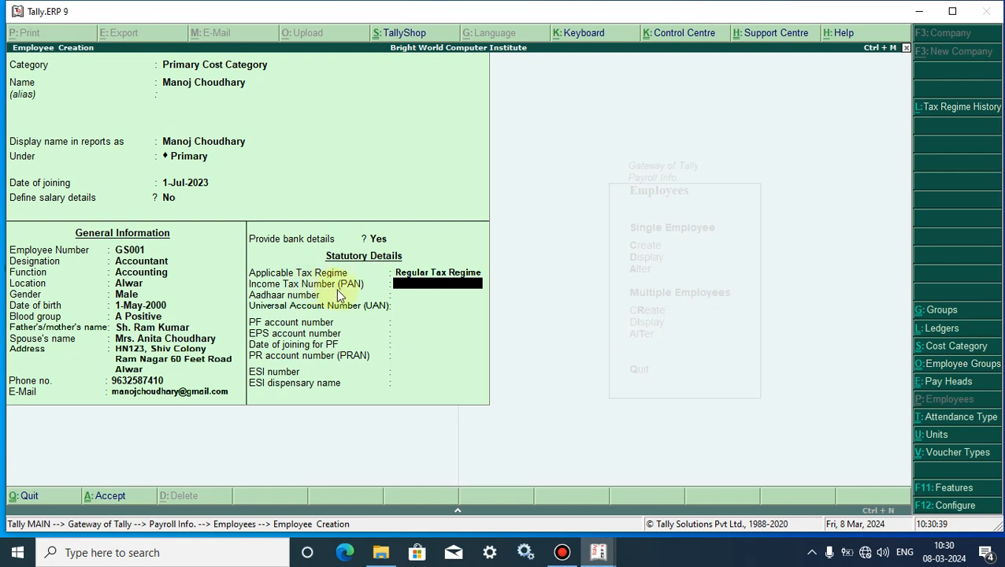
key("Return")
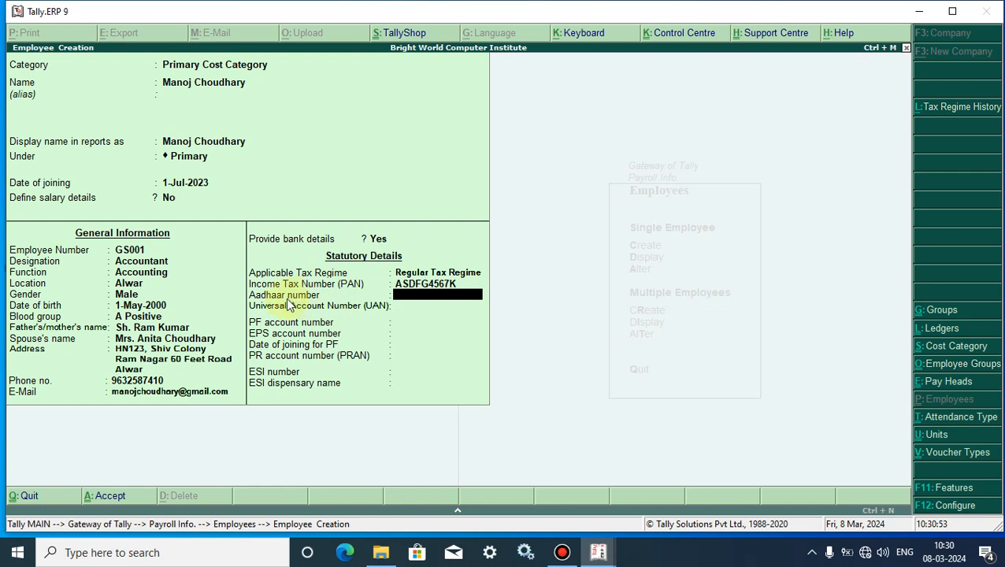
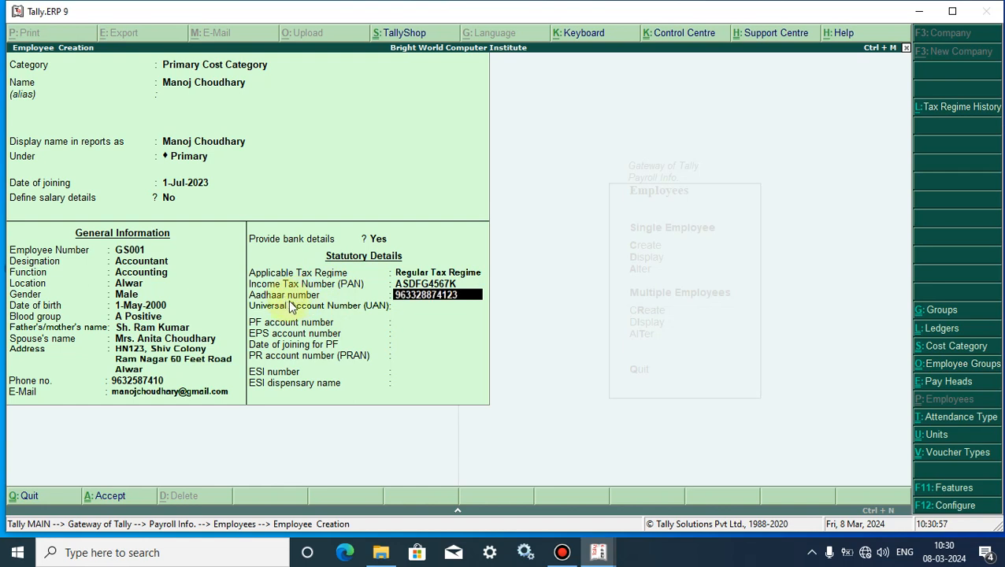
key("Return")
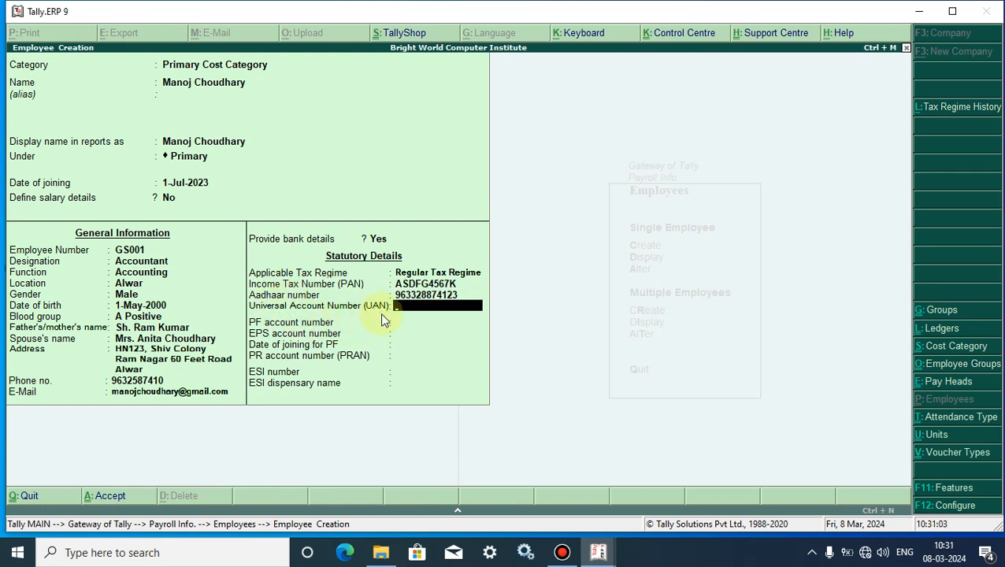
Skip the UAN and type the employee's PF account number.
key("Return")
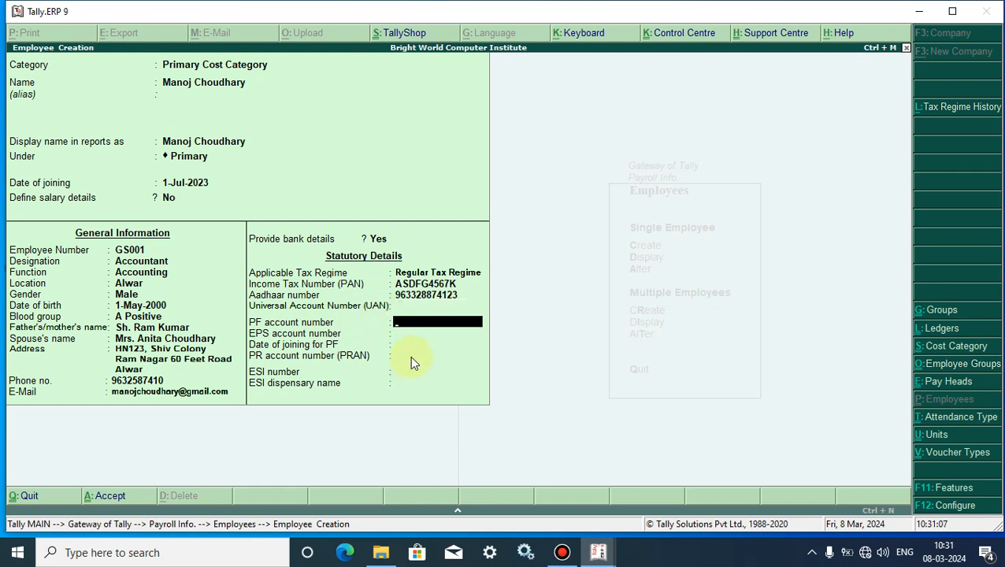
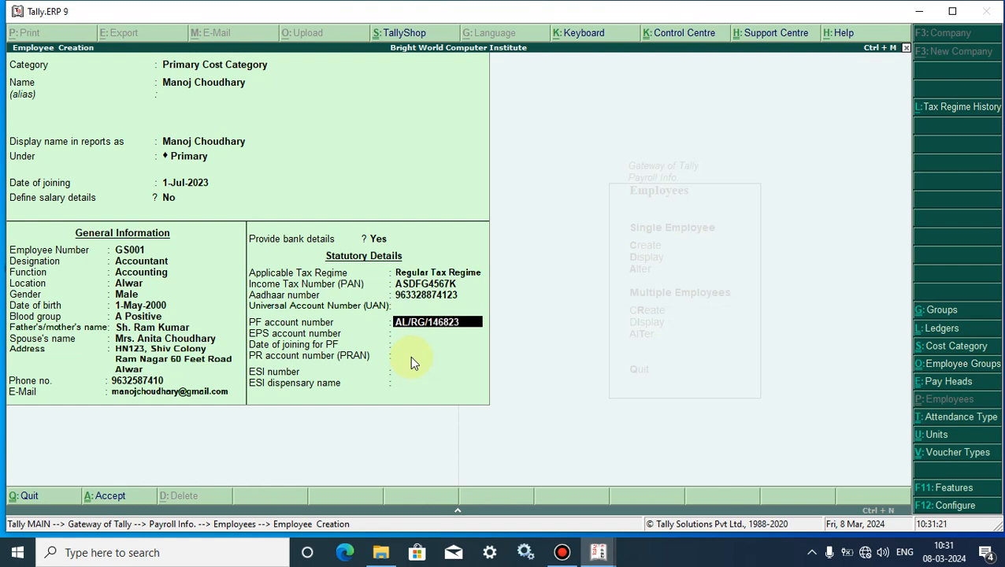
Confirm the PF account number, prefilled EPS account number and 1-Jul-2023 PF joining date.
key("Return")
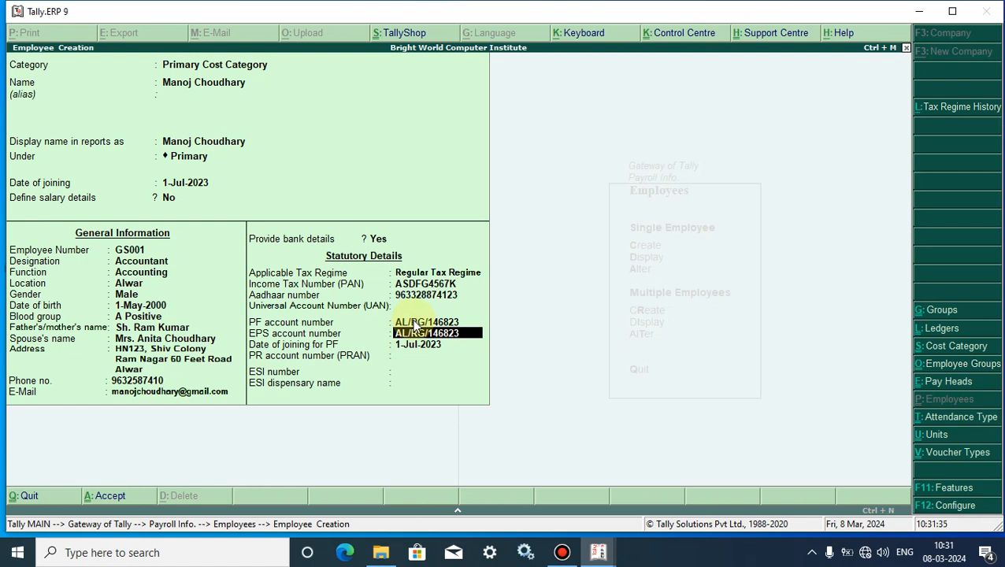
key("Return")
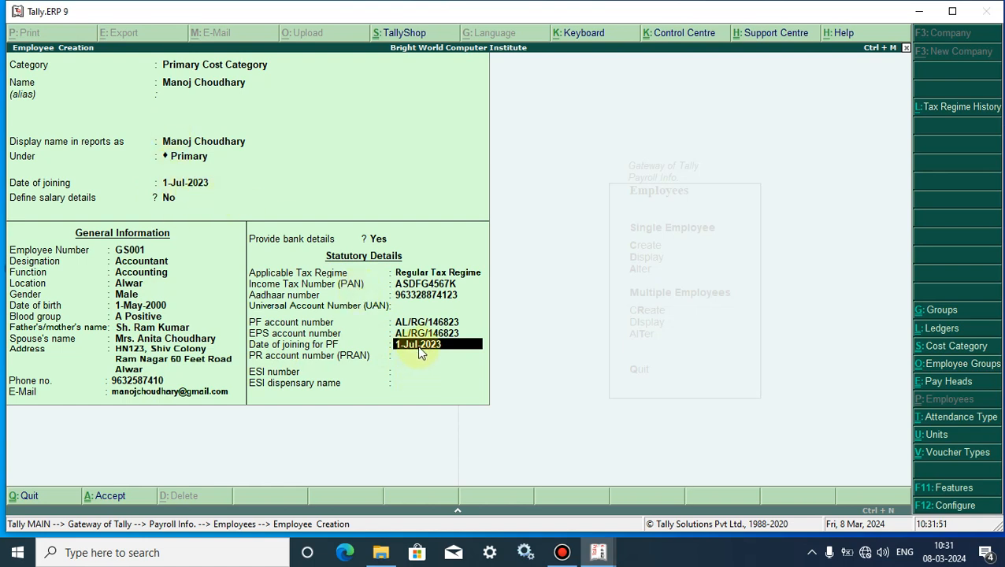
key("Return")
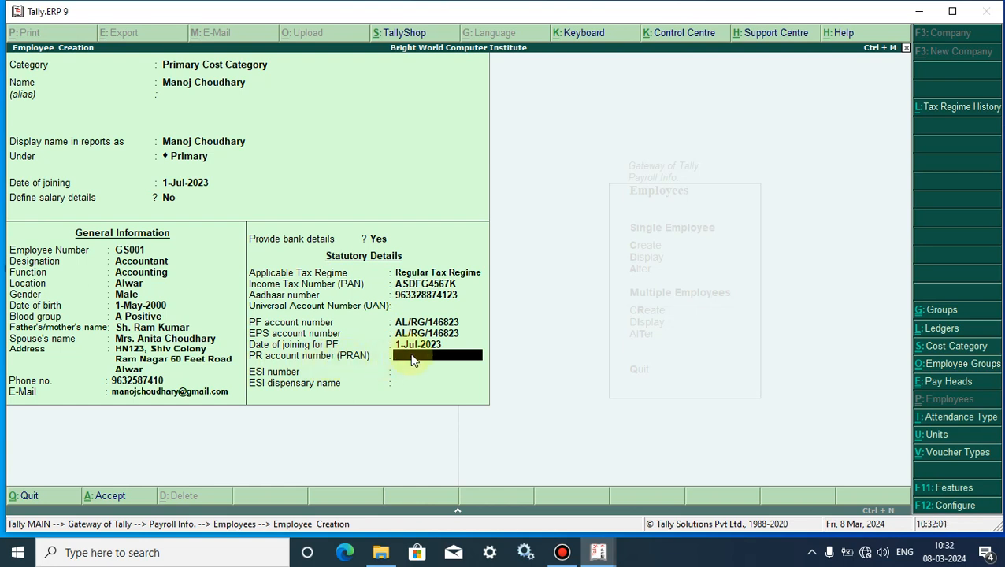
Enter the employee's PRAN and ESI number, and ESI dispensary ALWAR.
key("Return")
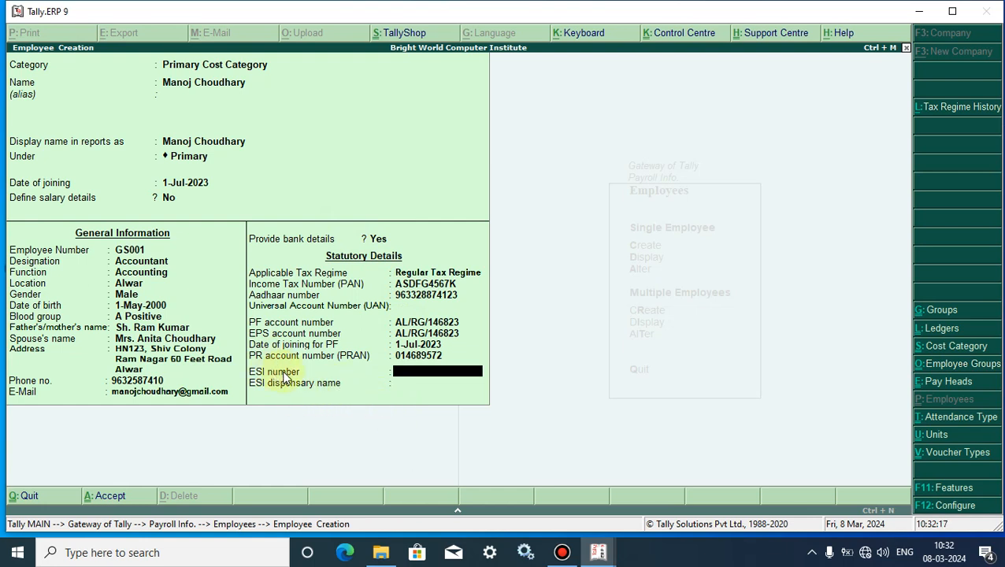
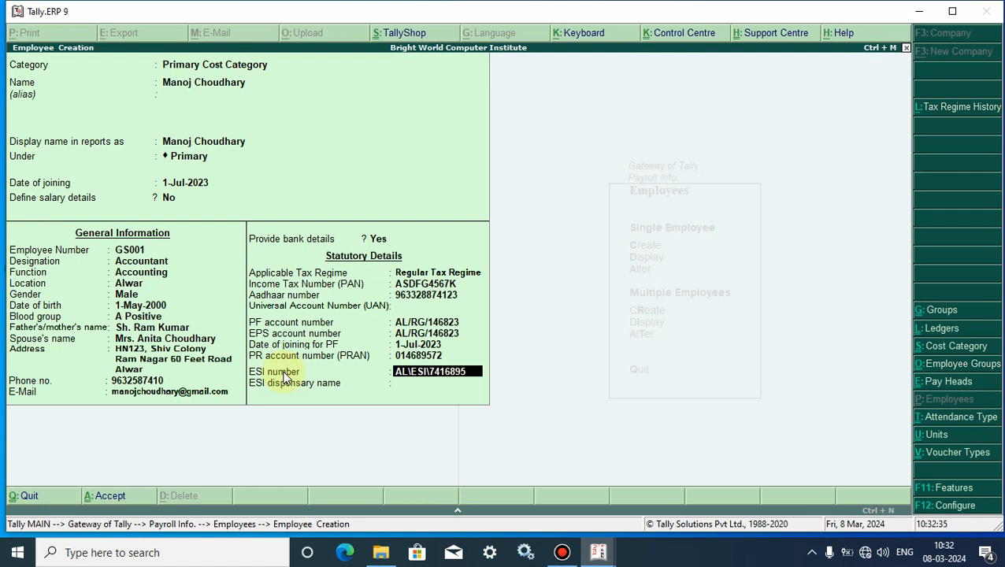
key("Return")
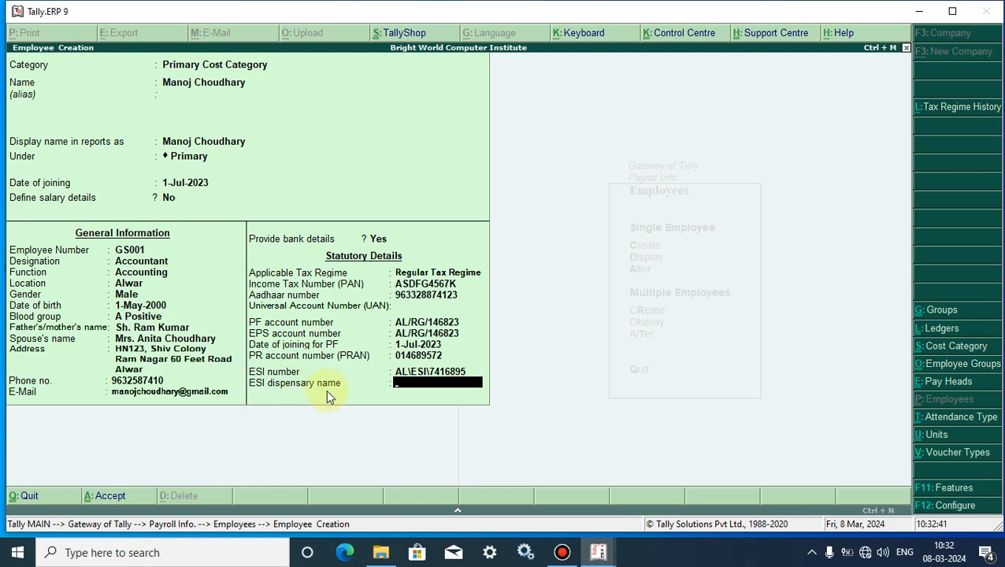
type("ALWAR")
Accept and save the new employee master, then quit the blank Employee Creation form.
key("Return")
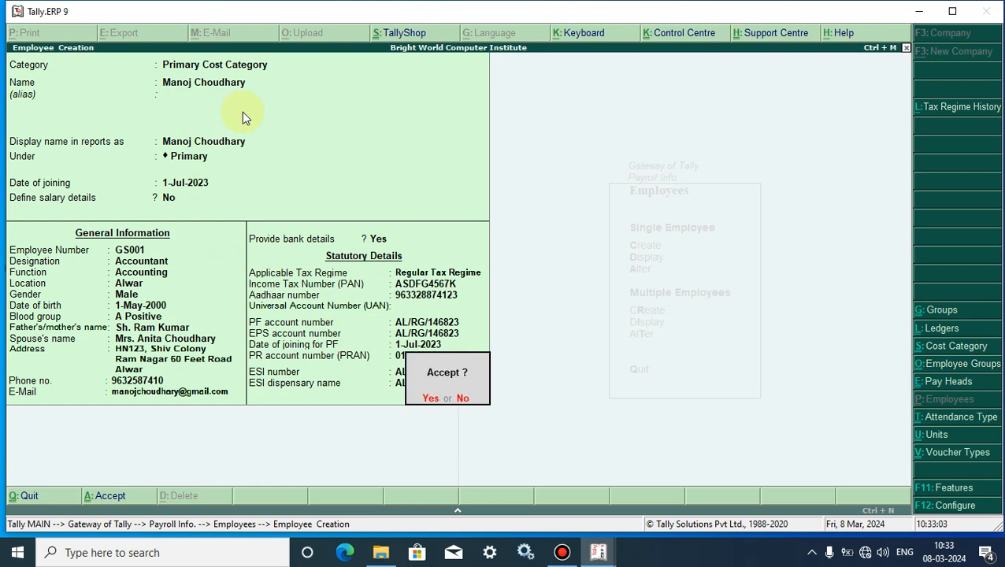
key("Return")
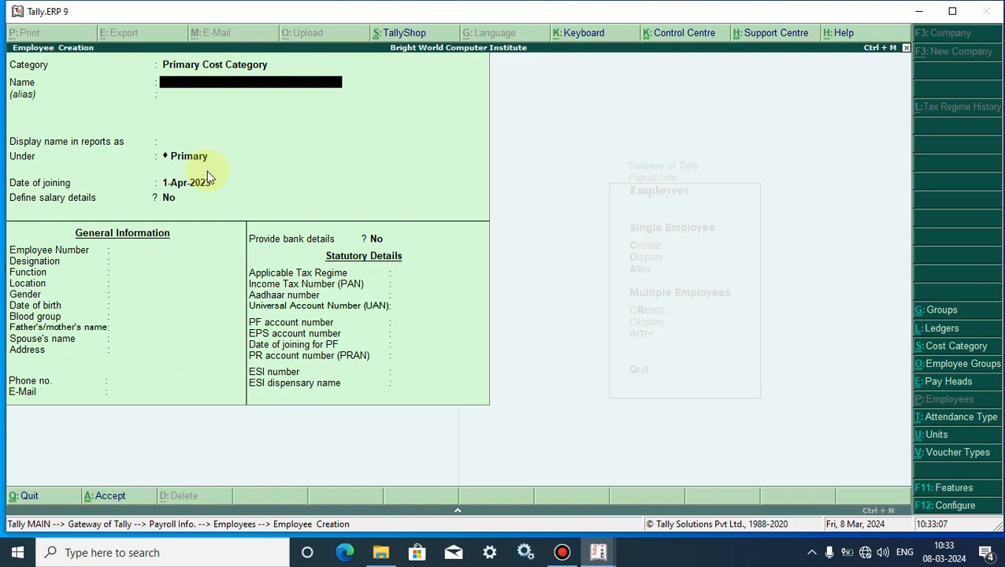
key("Escape")
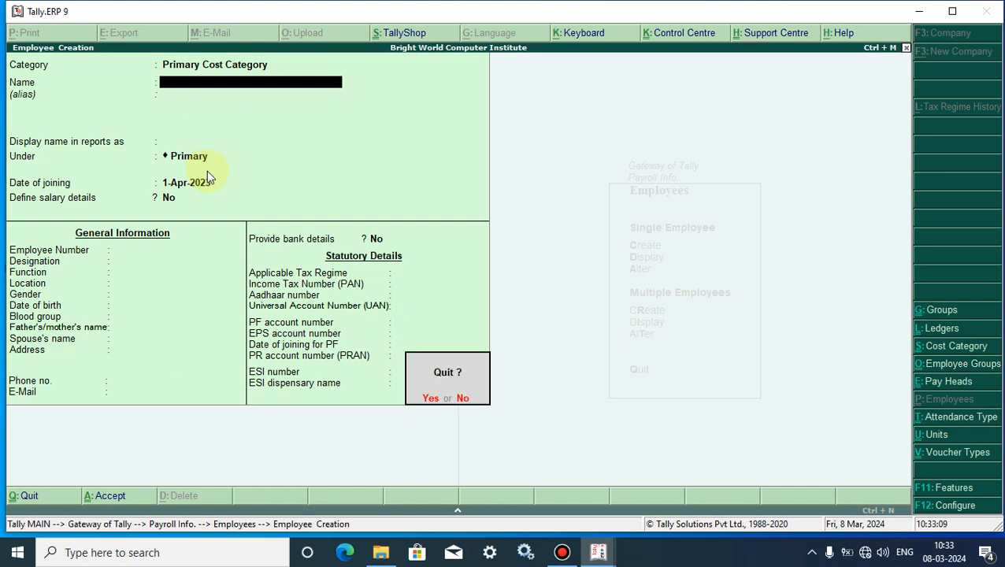
key("Return")
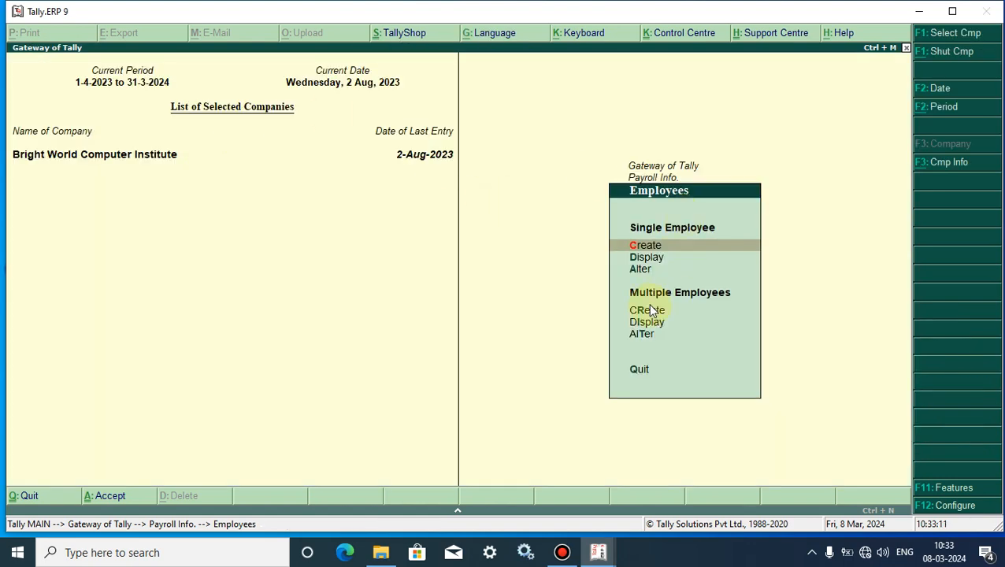
left_click(652, 258)
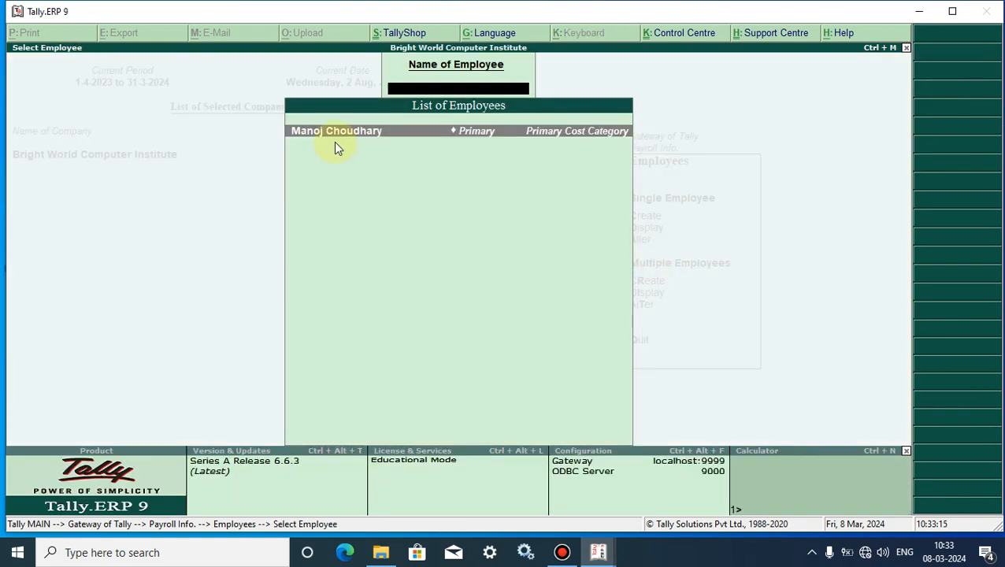
left_click(465, 134)
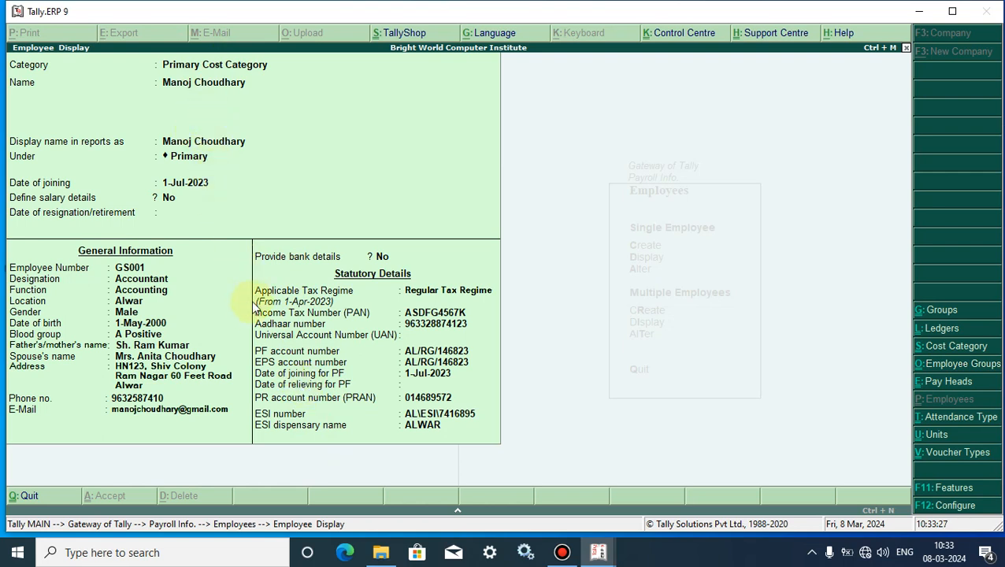
key("Escape")
key("Escape")
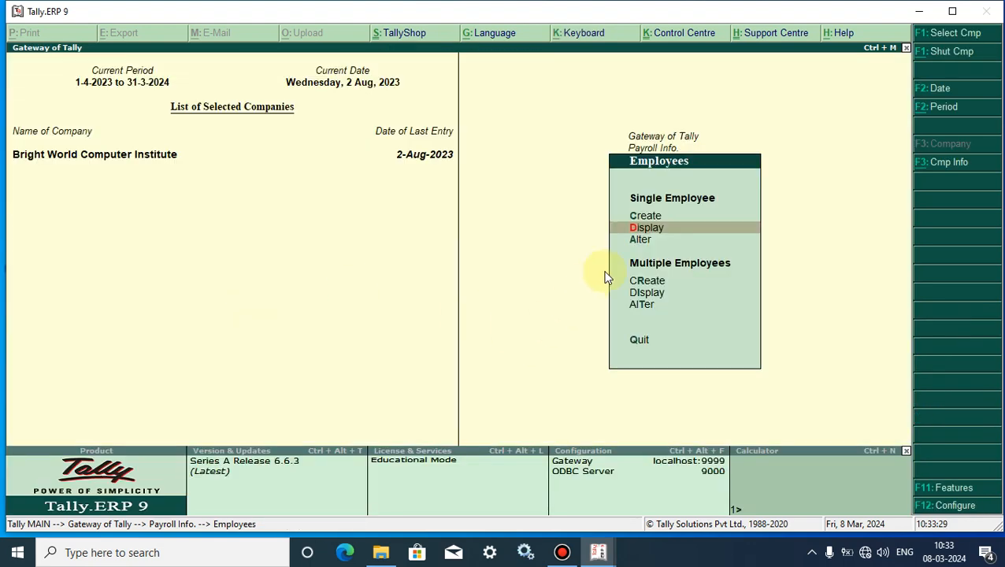
In Employee Alteration, replace the employee's Phone no. with the new number and accept the record.
left_click(637, 238)
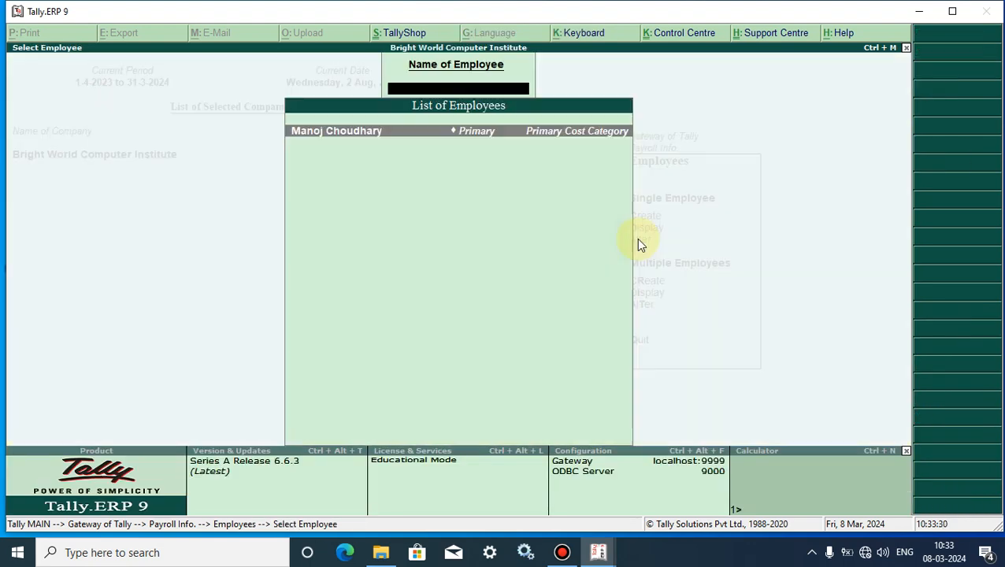
left_click(375, 131)
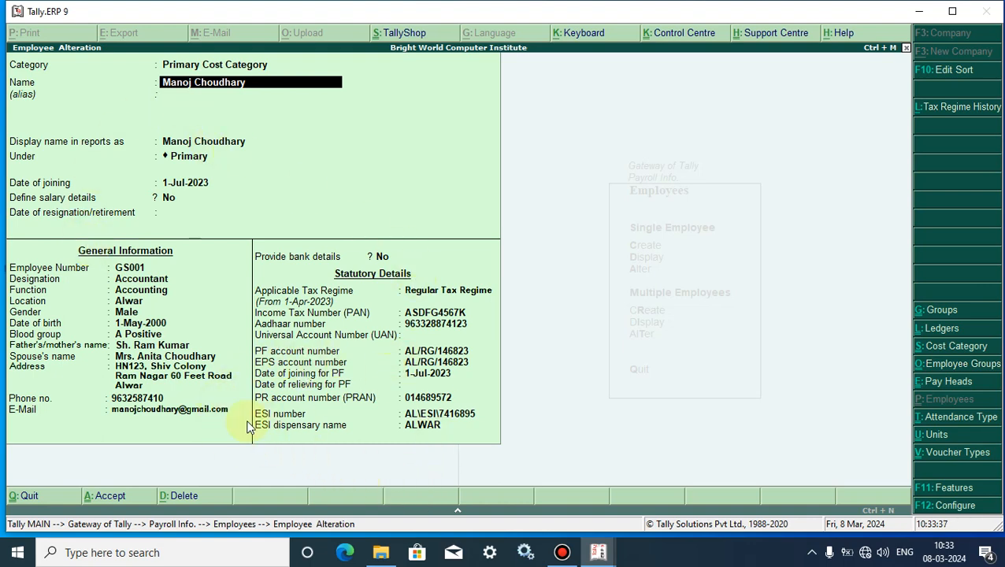
left_click(141, 401)
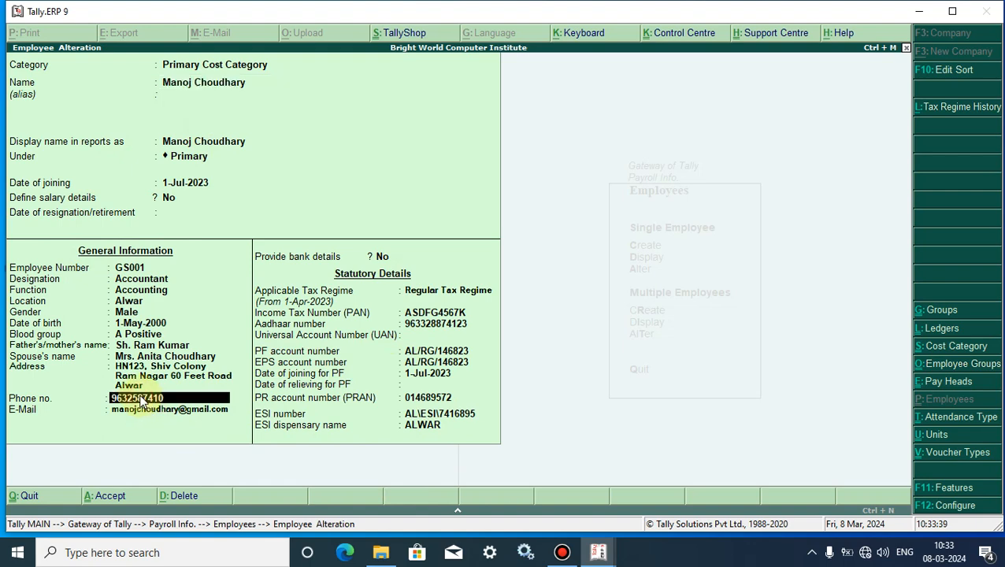
type("900236548")
key("Return")
key("Return")
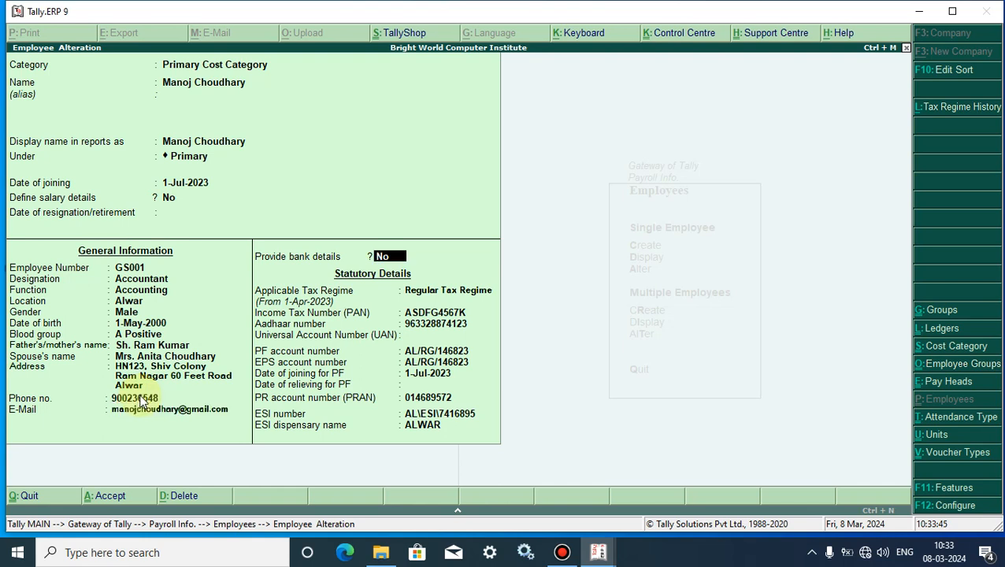
key("Return")
key("Return")
key("Return")
key("Return")
key("Return")
key("Return")
key("Return")
key("Return")
key("Return")
key("Return")
key("Return")
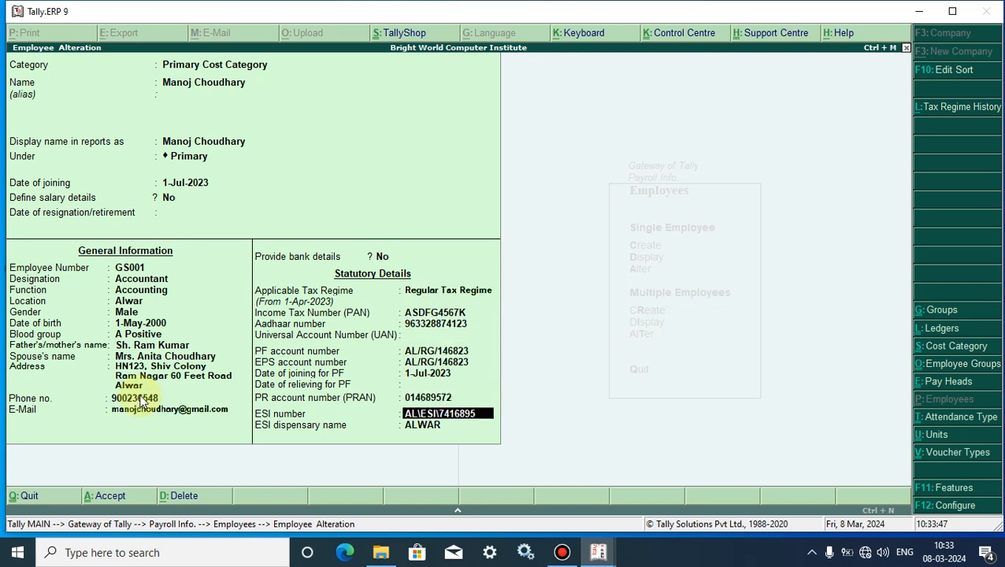
key("Return")
key("Return")
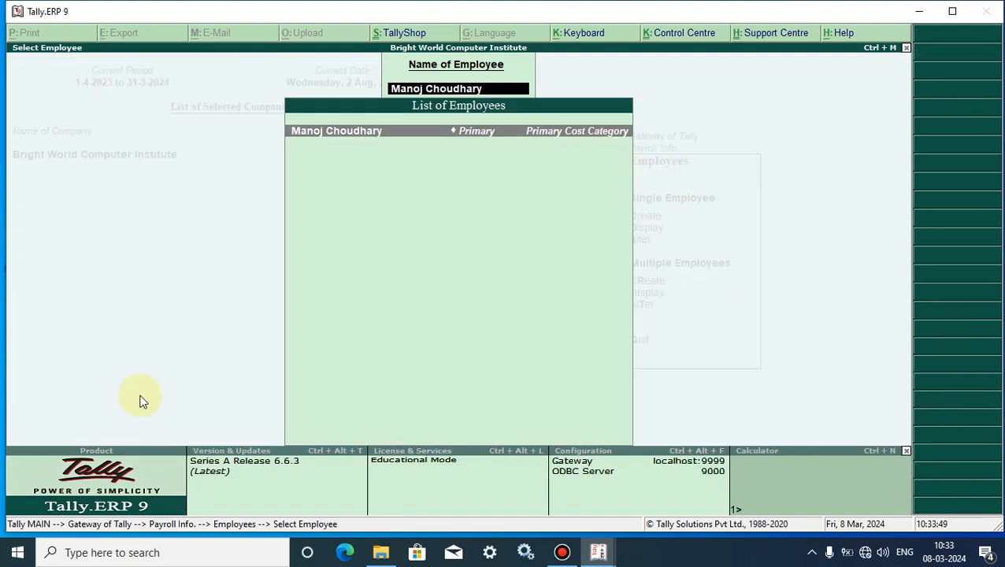
key("Return")
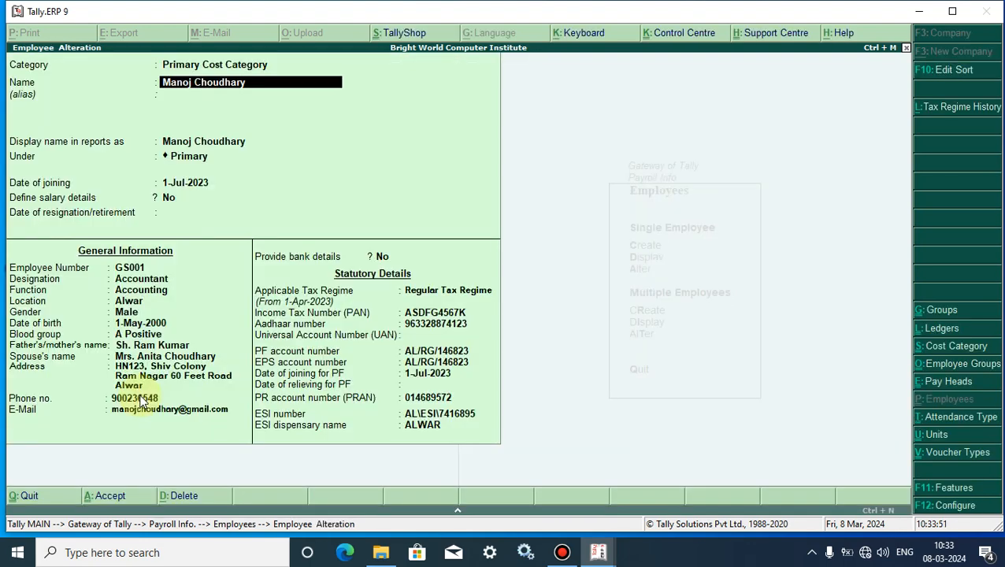
Decline the Alt+D delete prompt so the employee record stays, then back out of the alteration screen.
key("alt+d")
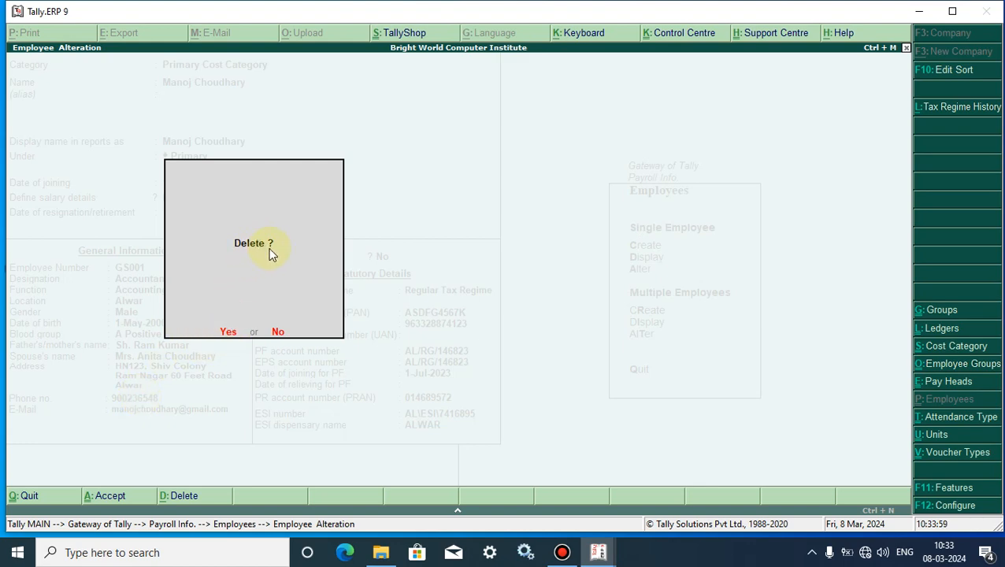
left_click(279, 334)
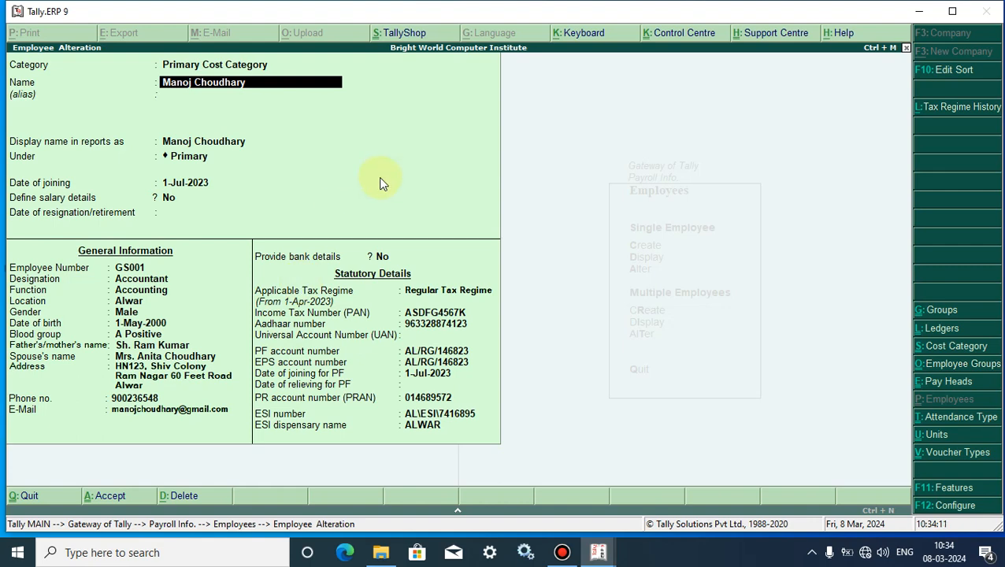
key("Escape")
key("Escape")
key("Escape")
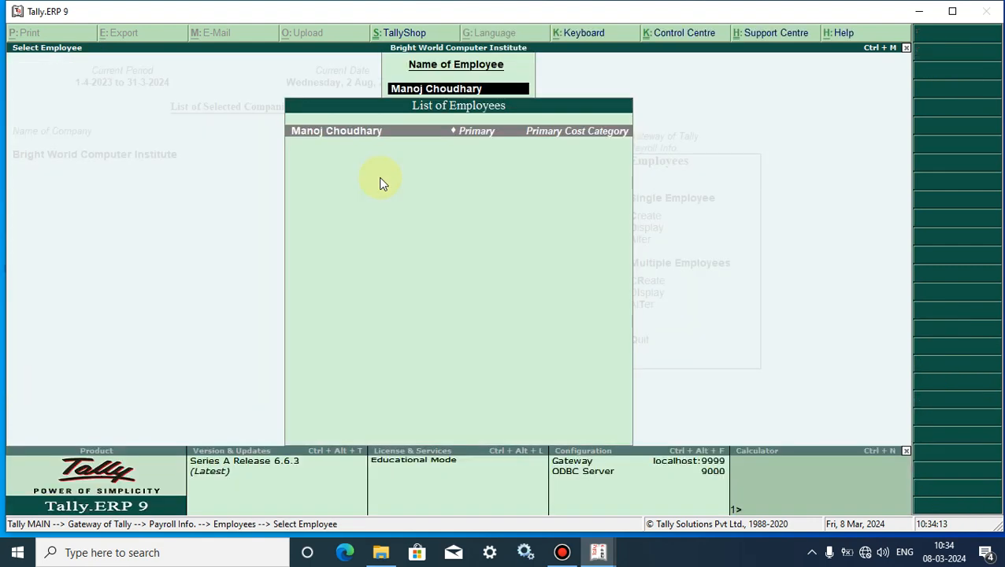